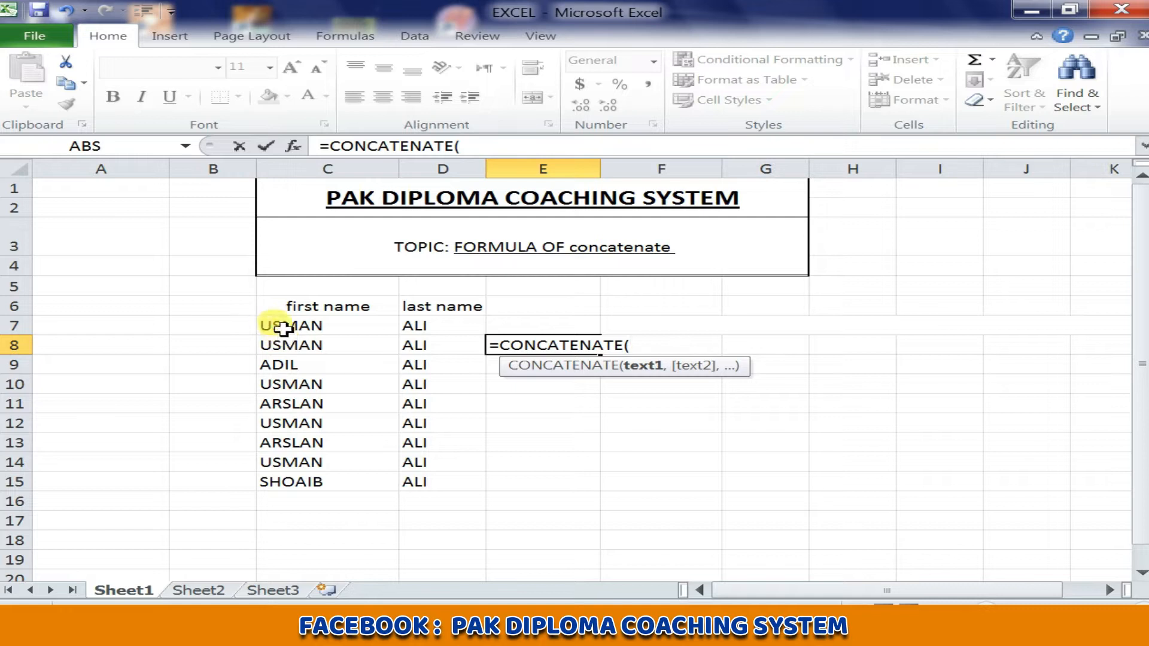
- Complete the CONCATENATE formula in E8 so it joins C8 and D8 without a separator
click(275, 342)
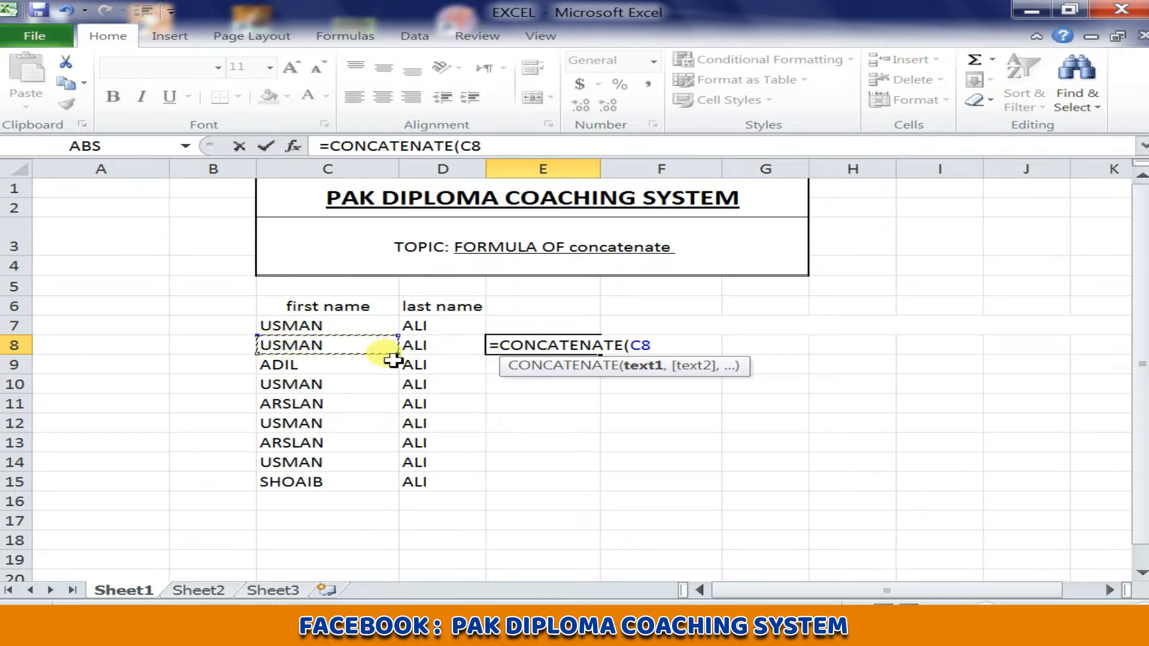
text(,)
click(441, 346)
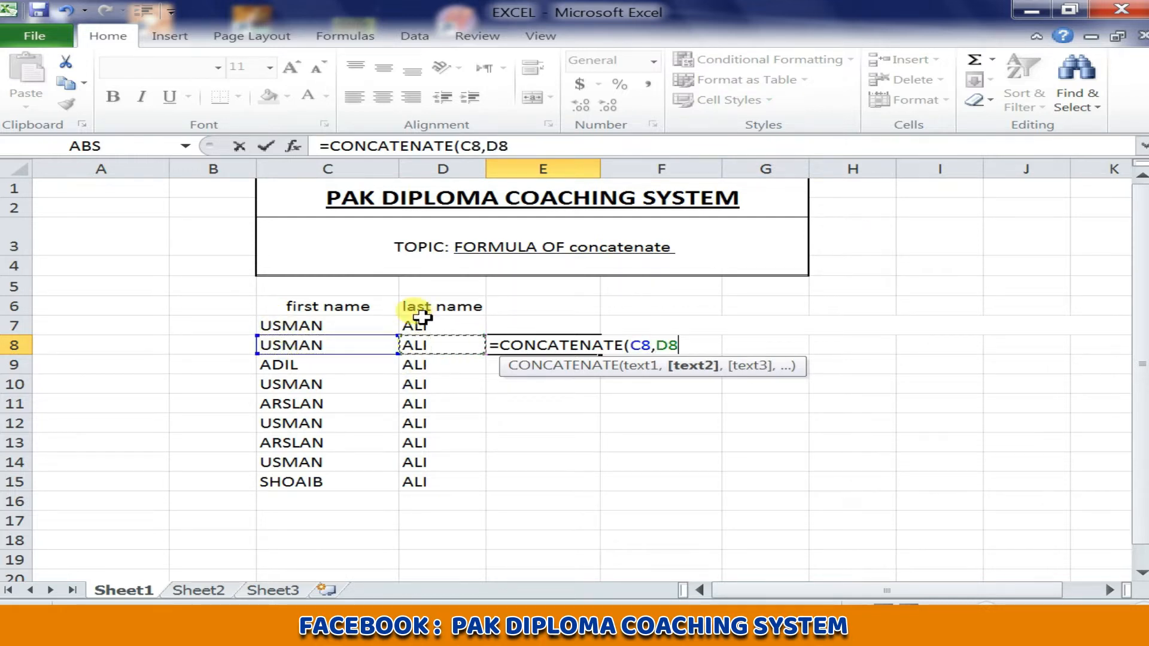
text())
key(Return)
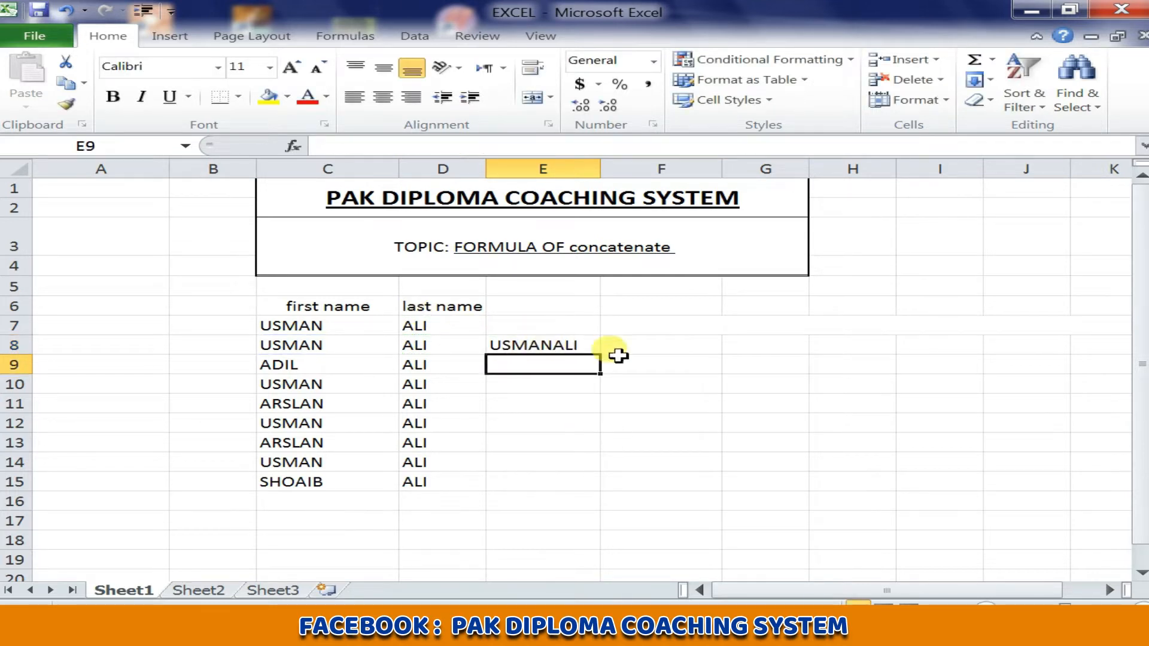
- Merge and center cells H8:K8 and enter the note "THERE IS NO SPACE BETWEEN THEM ?" in them
click(837, 343)
drag(837, 343, 1107, 344)
click(534, 97)
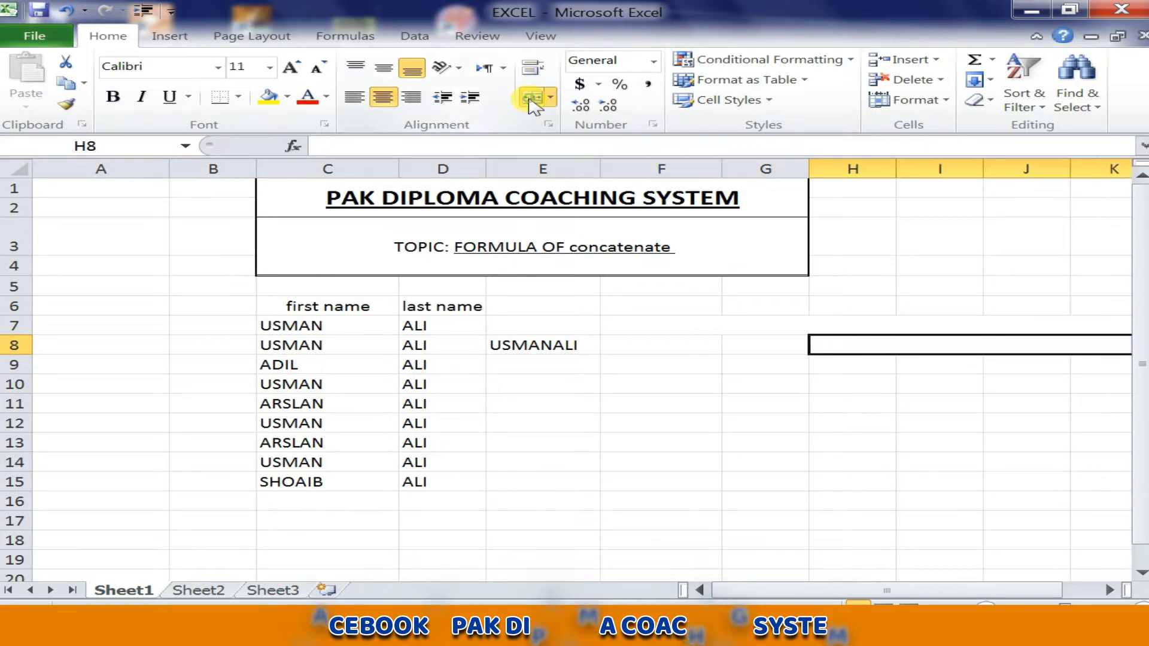
double_click(990, 345)
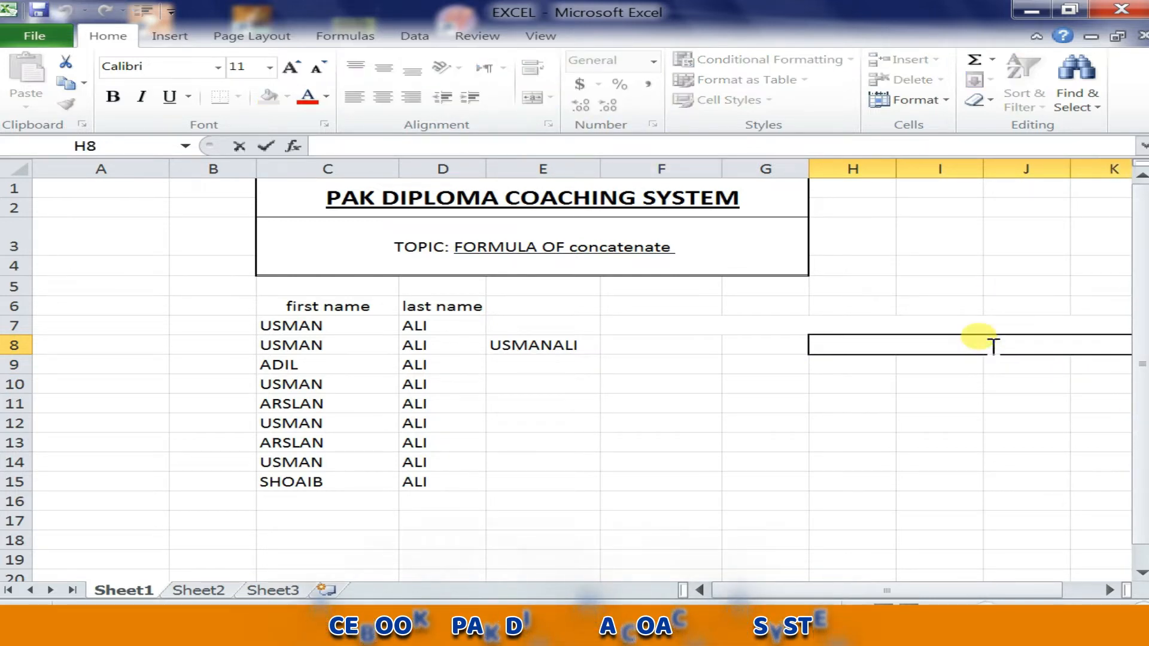
text(THERE)
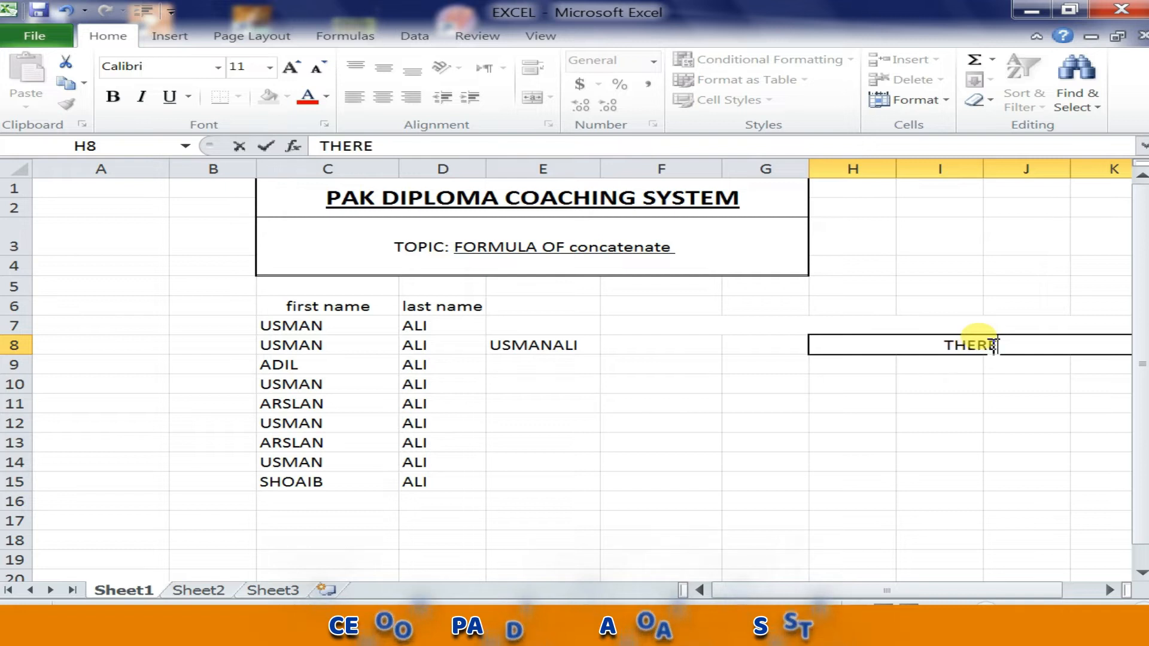
text( IS NO SP)
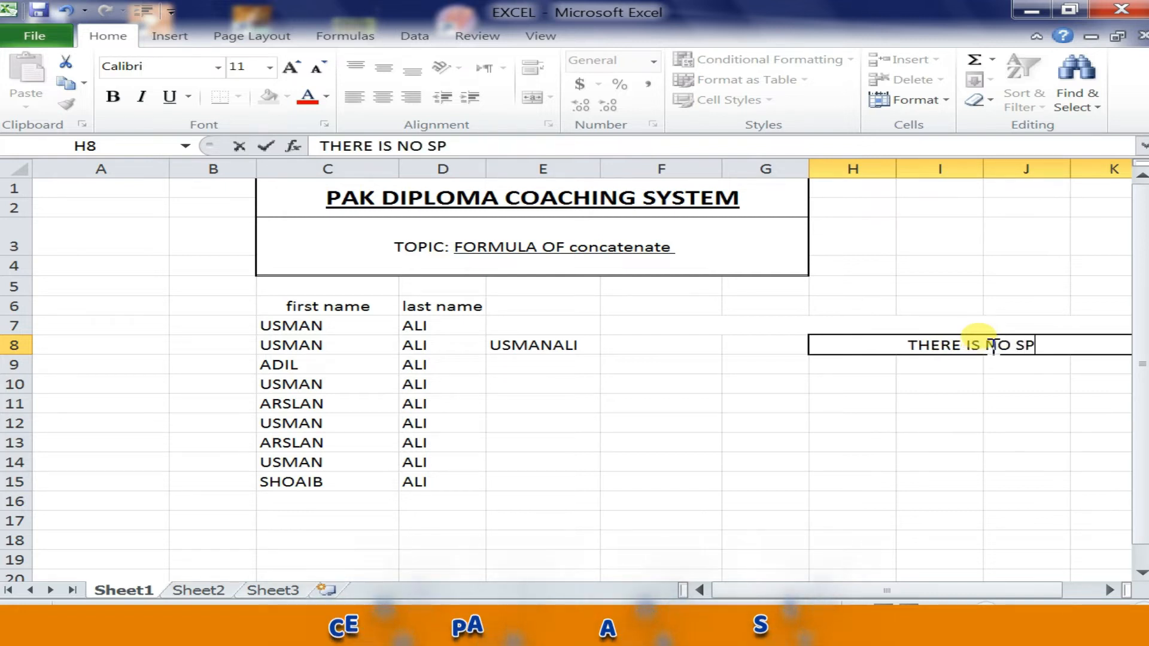
text(ACE BET)
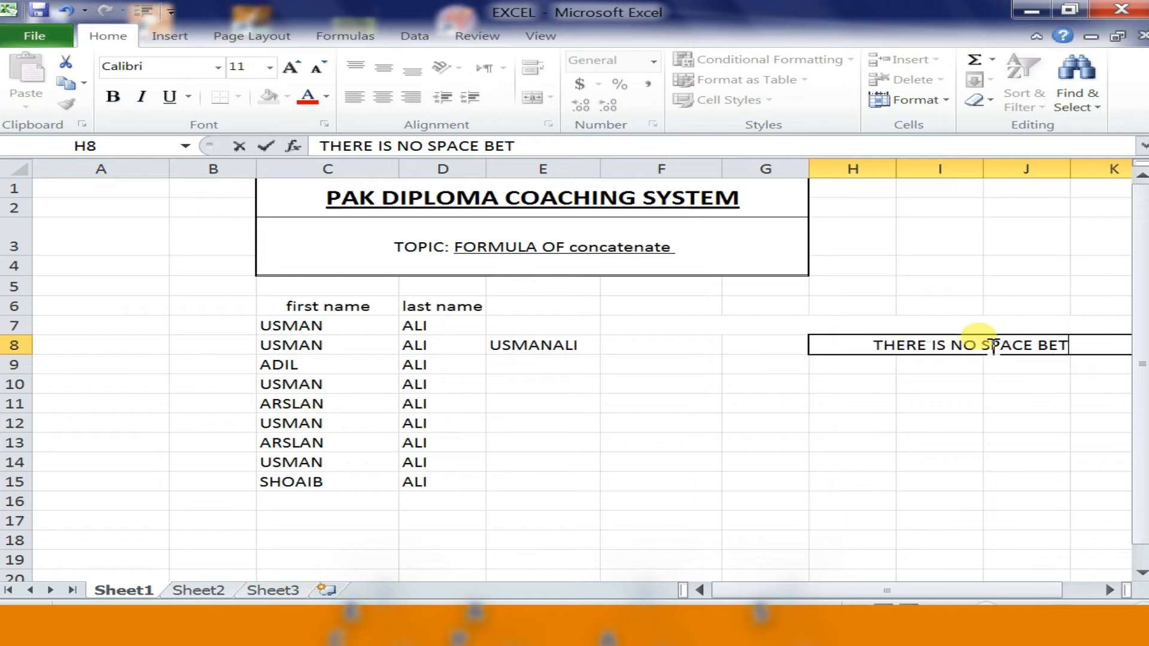
text(WEE)
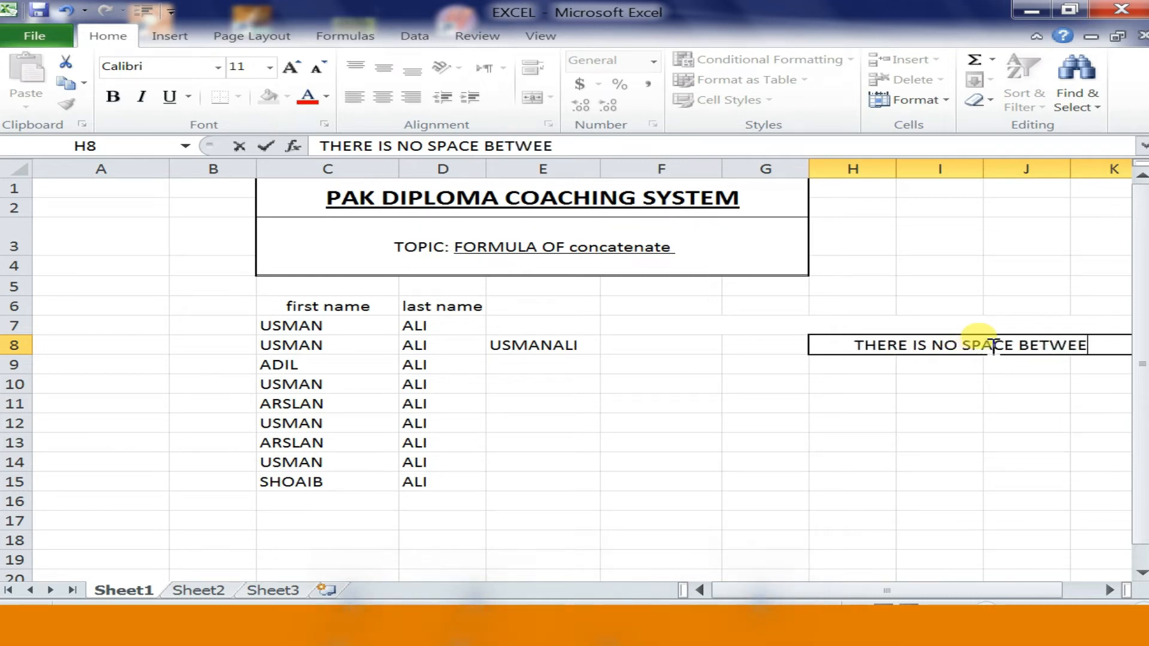
text(N THEM)
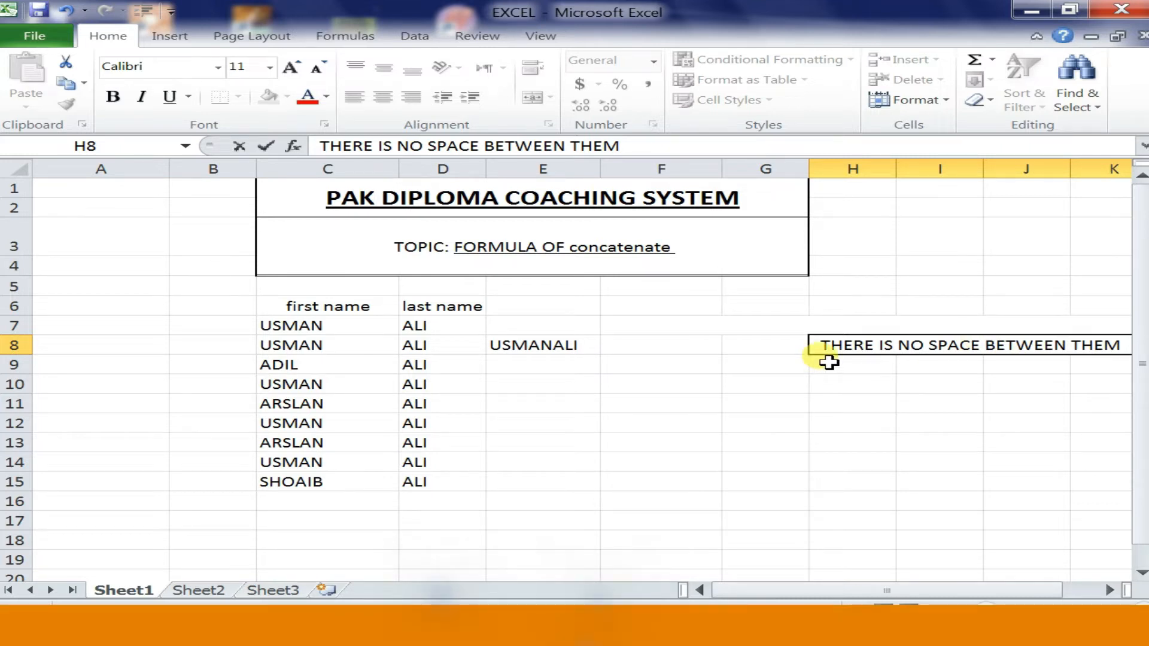
text( ?)
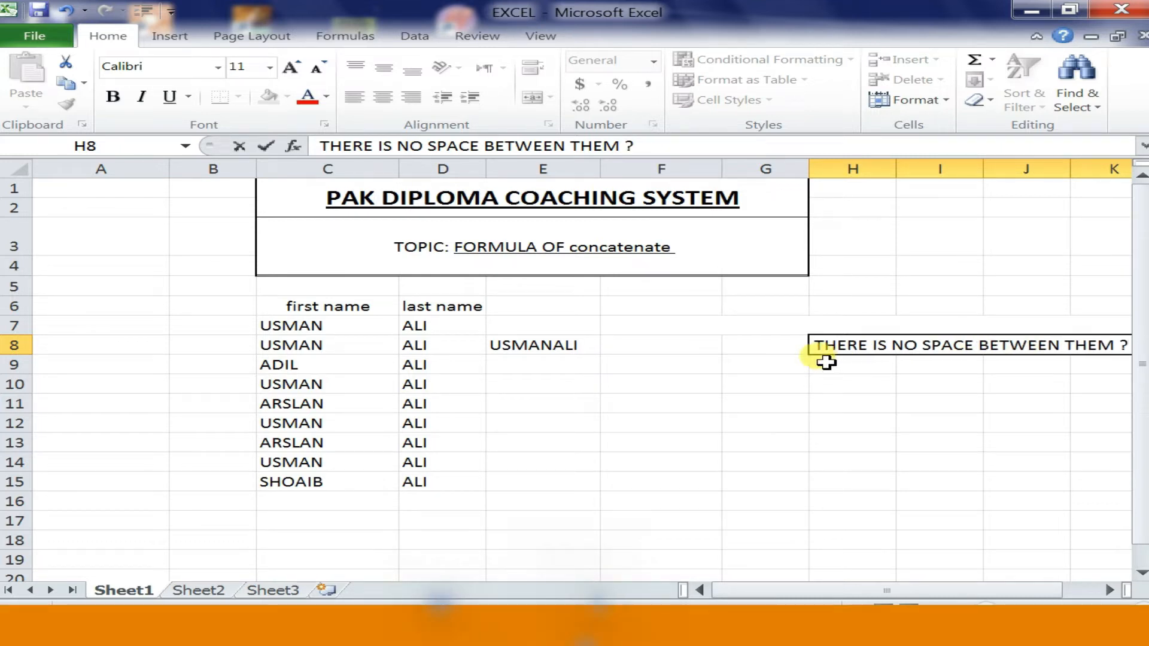
click(779, 400)
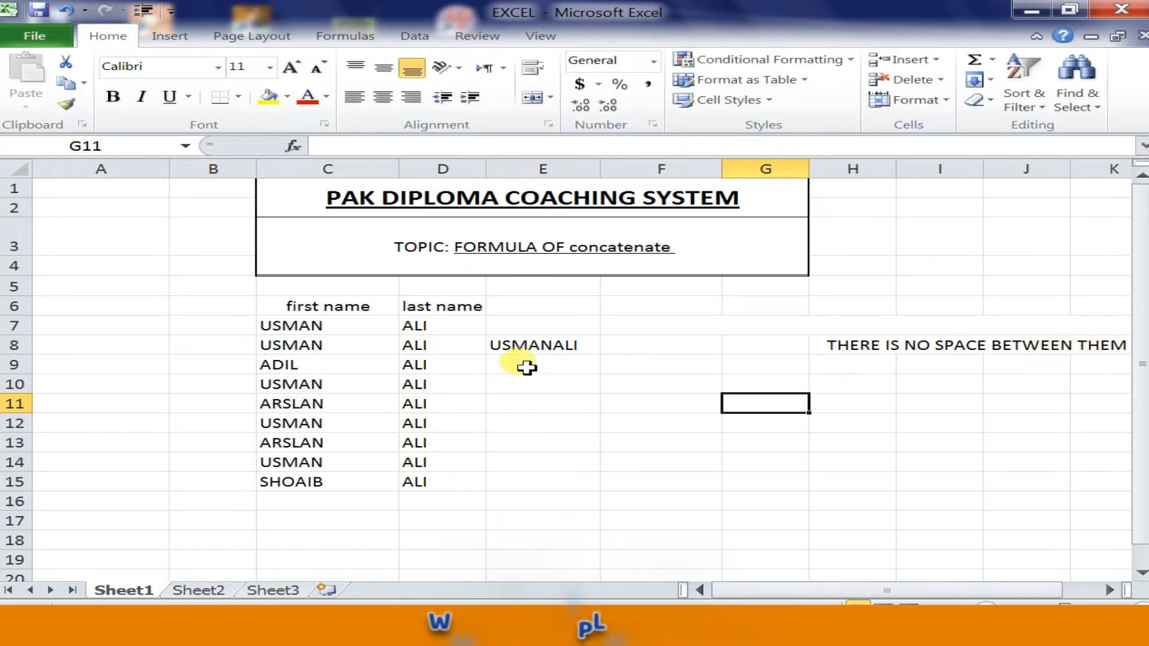
- Enter =CONCATENATE(C8," ",D8) in cell F8 to join the first and last name with a space
click(640, 350)
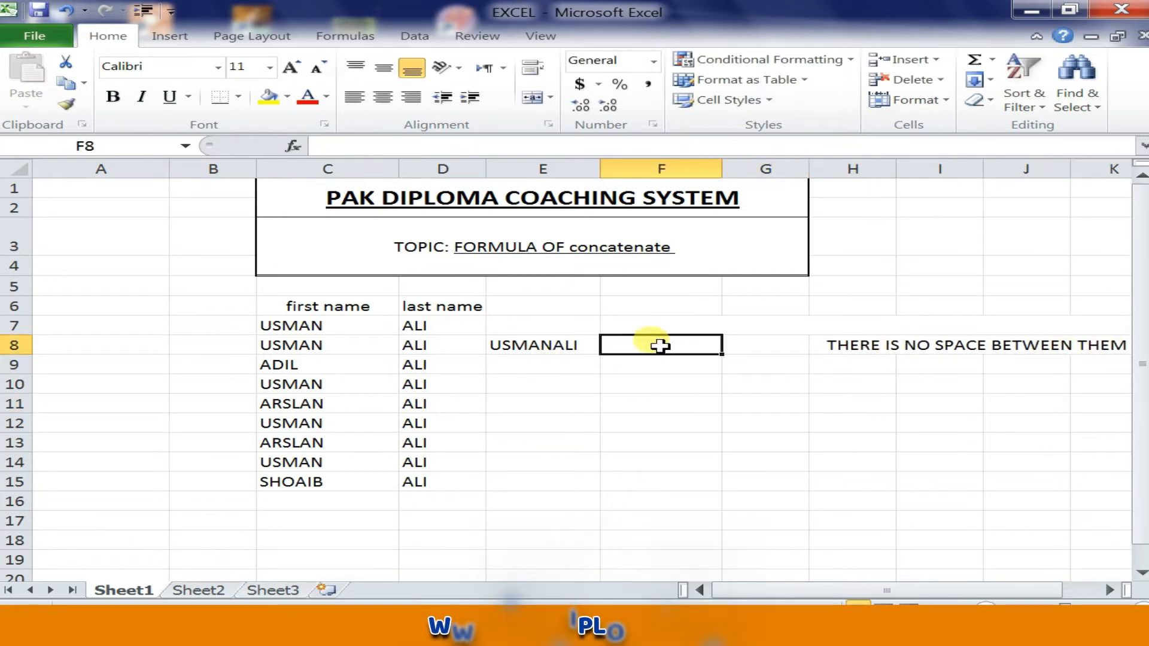
text(=)
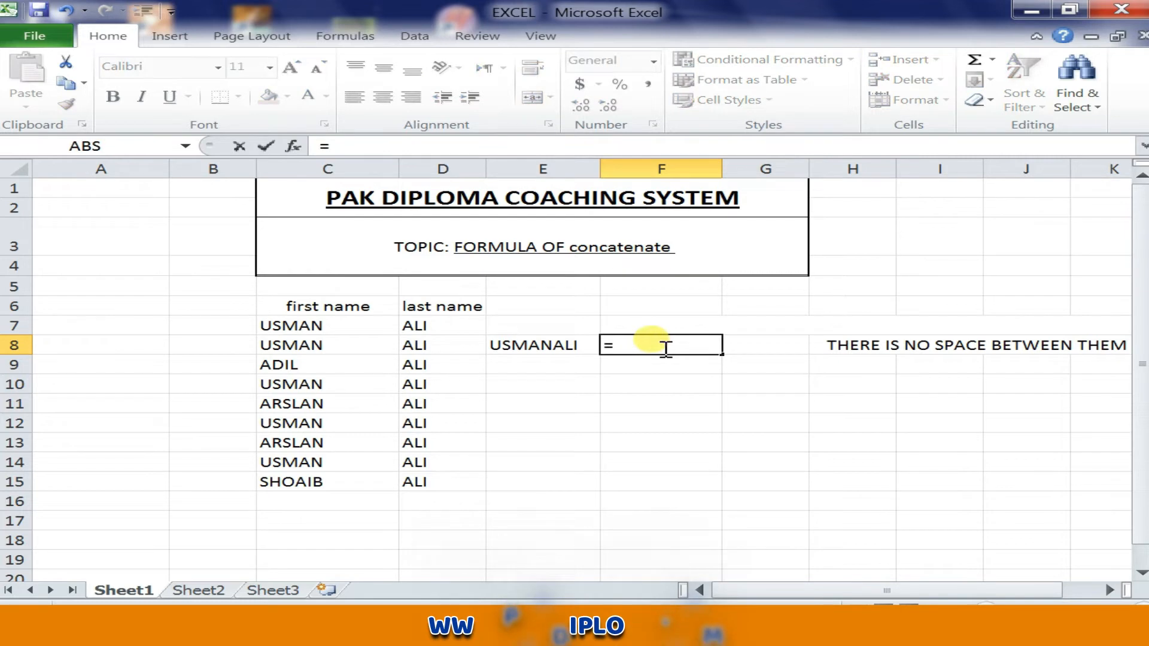
text(CONT)
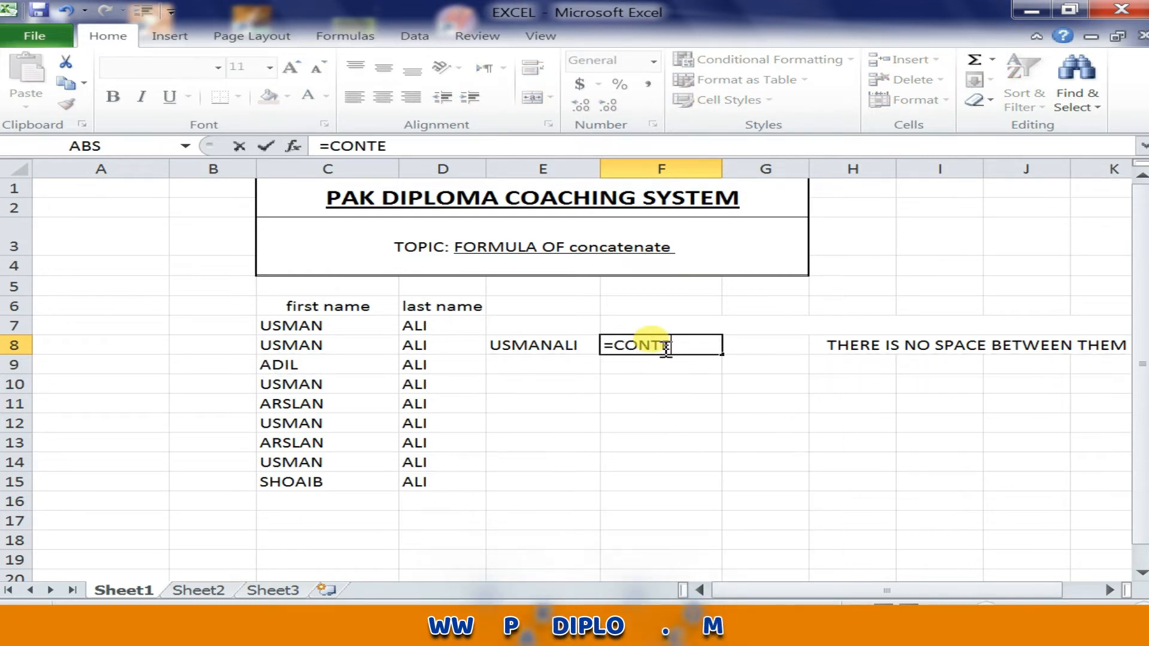
key(BackSpace)
text(CATT)
key(BackSpace)
text(EN)
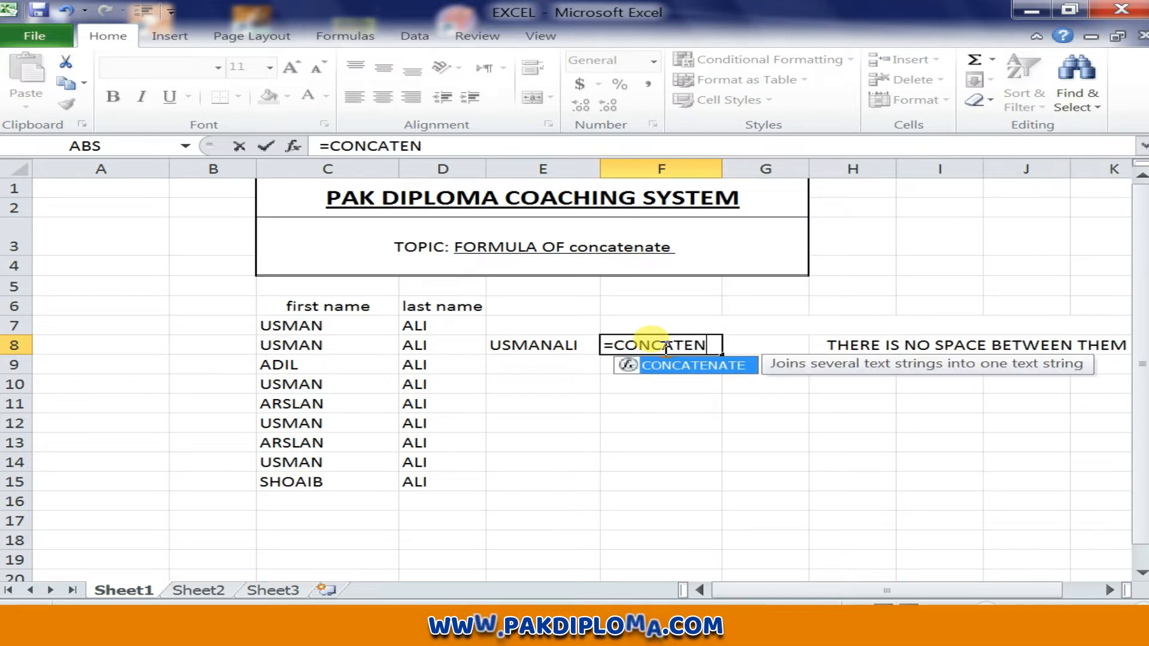
text(ATE)
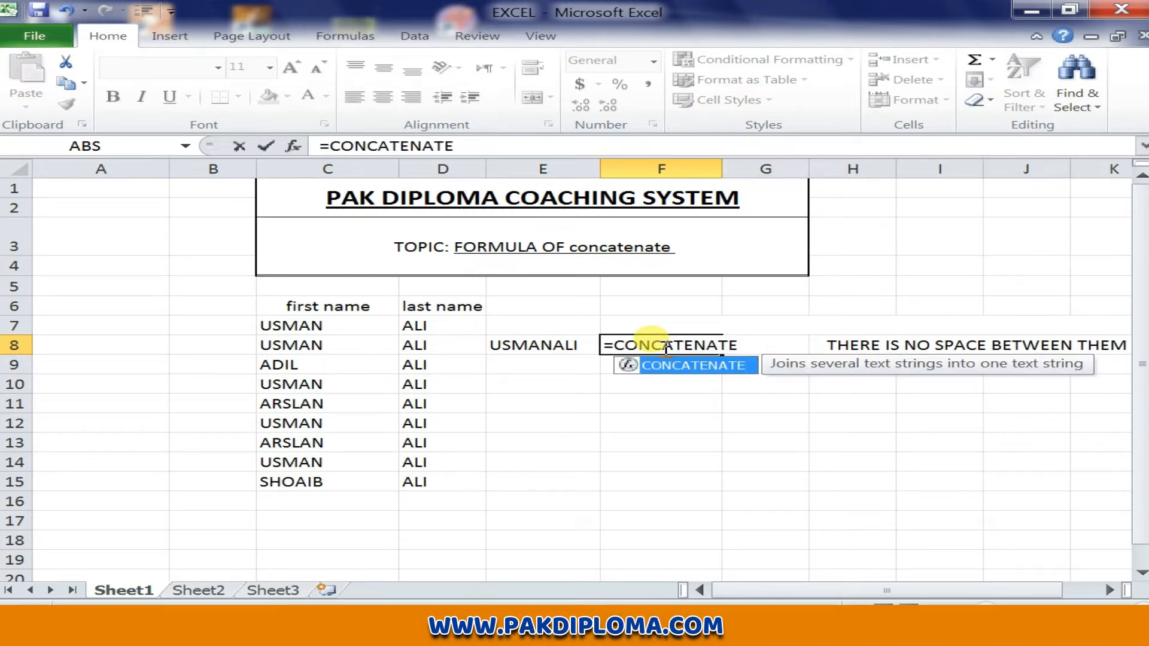
text(()
click(294, 346)
text(,)
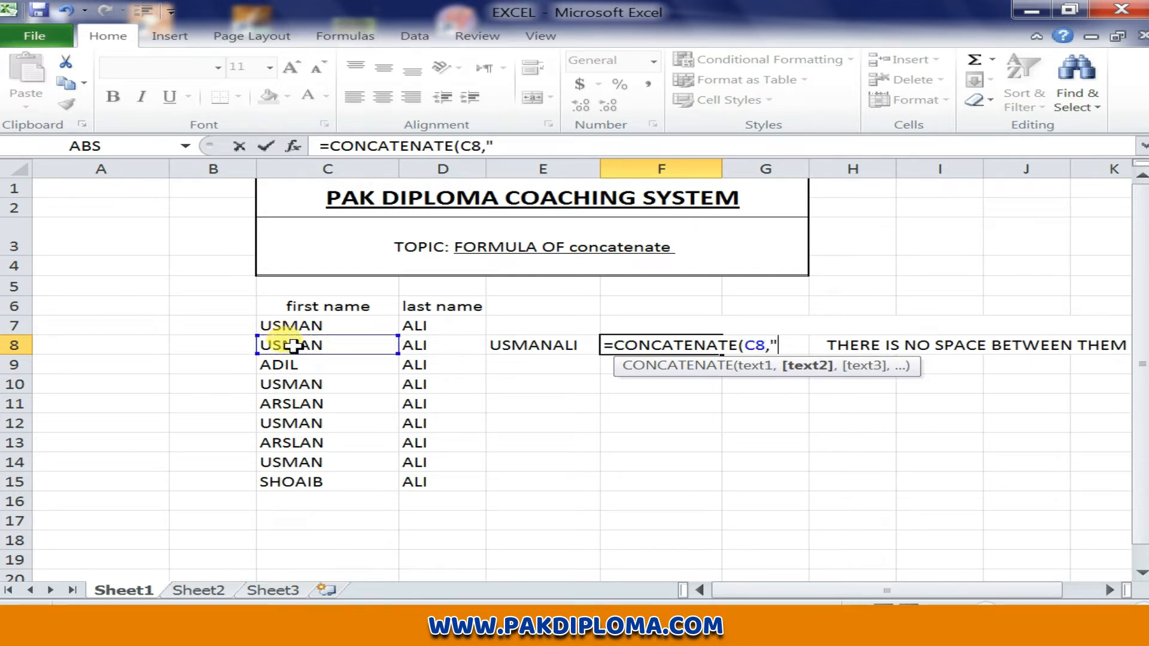
text(" ",)
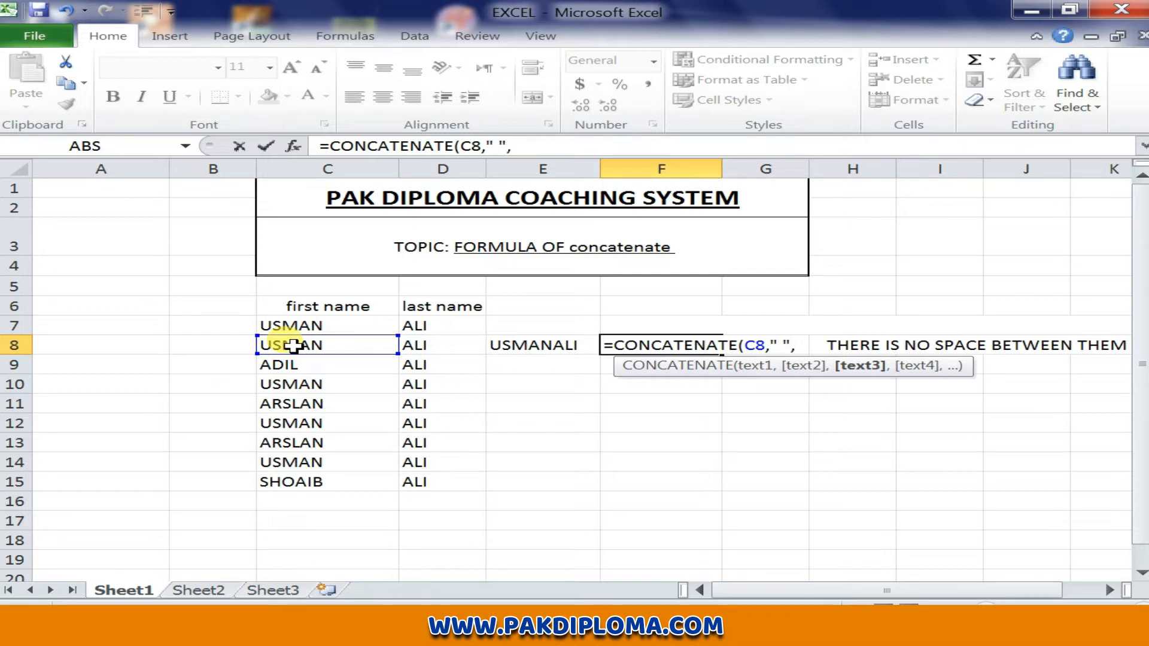
click(442, 341)
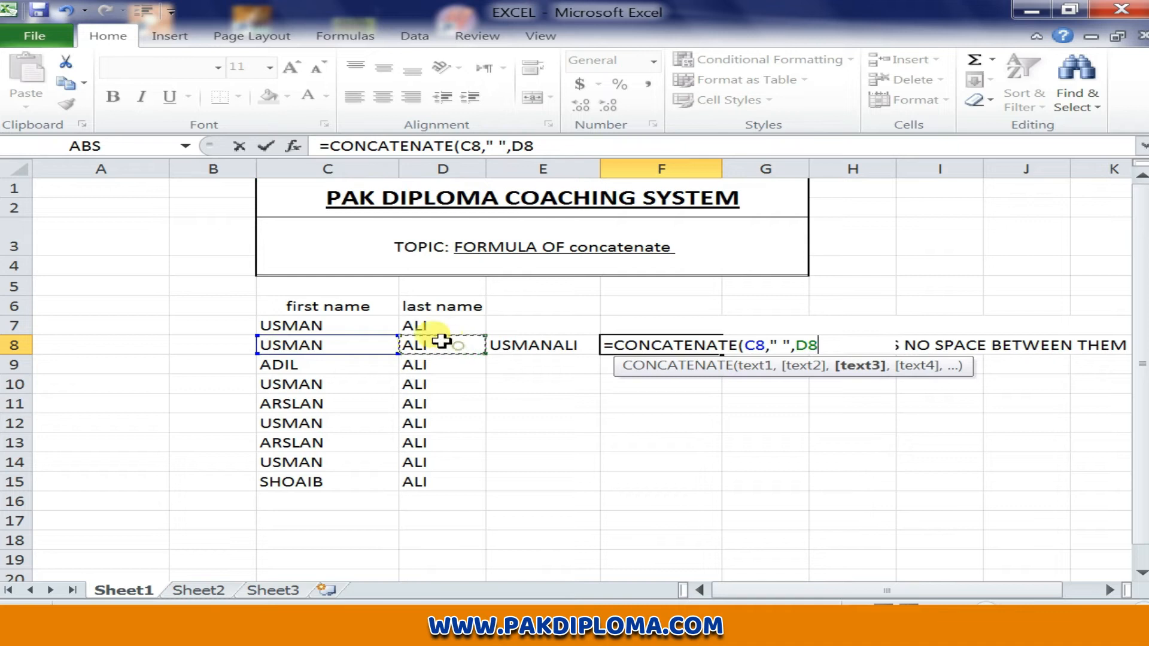
text())
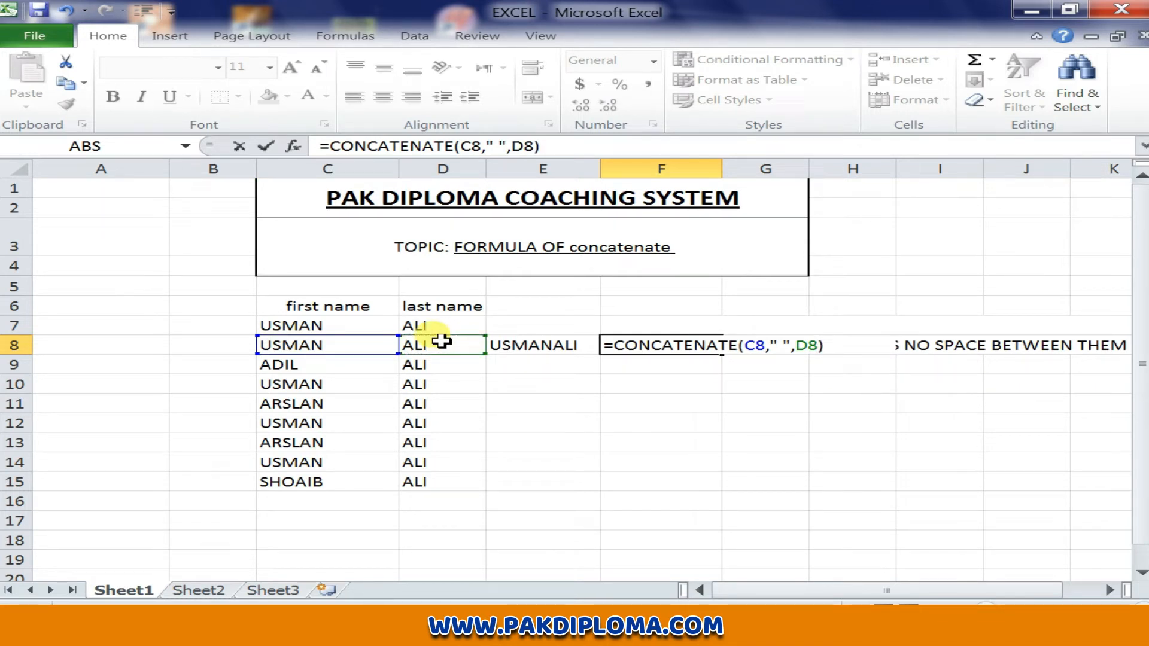
key(Return)
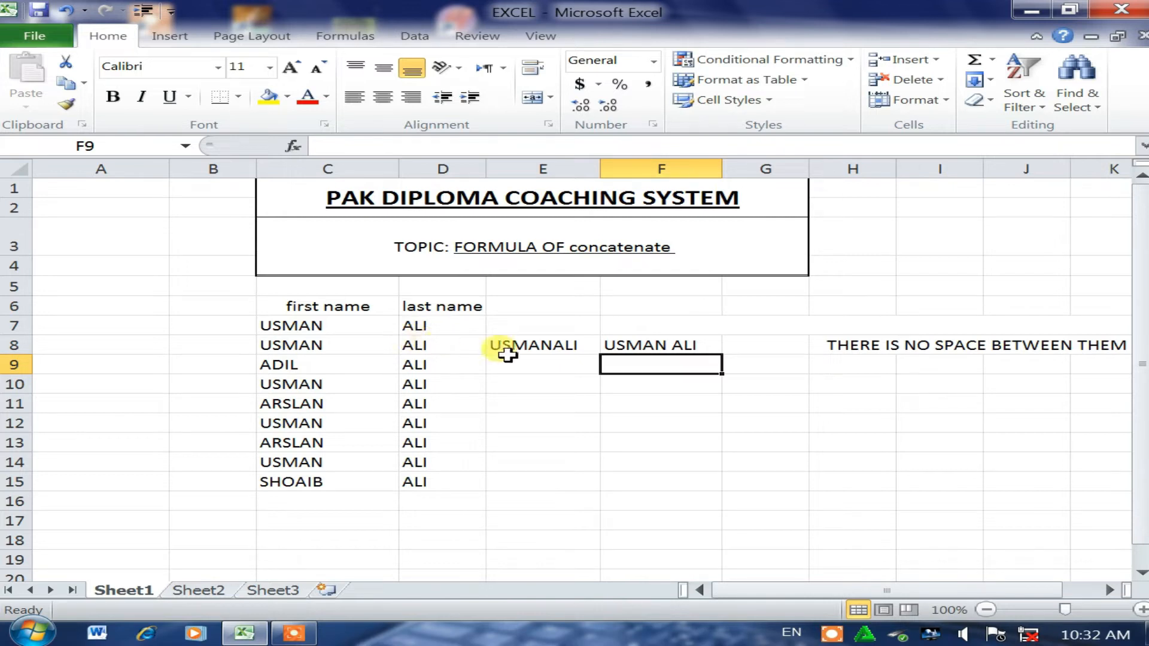
drag(464, 326, 656, 368)
click(672, 441)
drag(705, 330, 595, 370)
drag(630, 436, 628, 424)
- Clear the two joined-name formulas from cells F8 and E8
click(646, 348)
key(Delete)
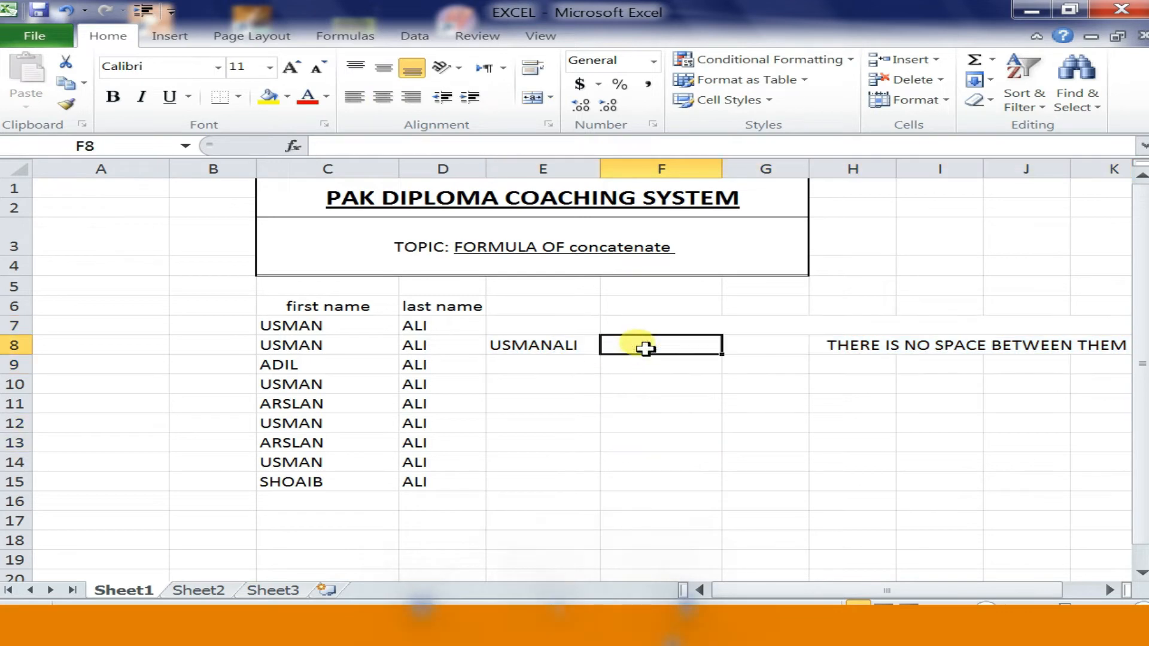
click(502, 342)
key(Delete)
- Merge and center cells H9:K9 and enter the note "NOW WE REPEATE BOTH METHOD" in them
drag(861, 372, 1113, 367)
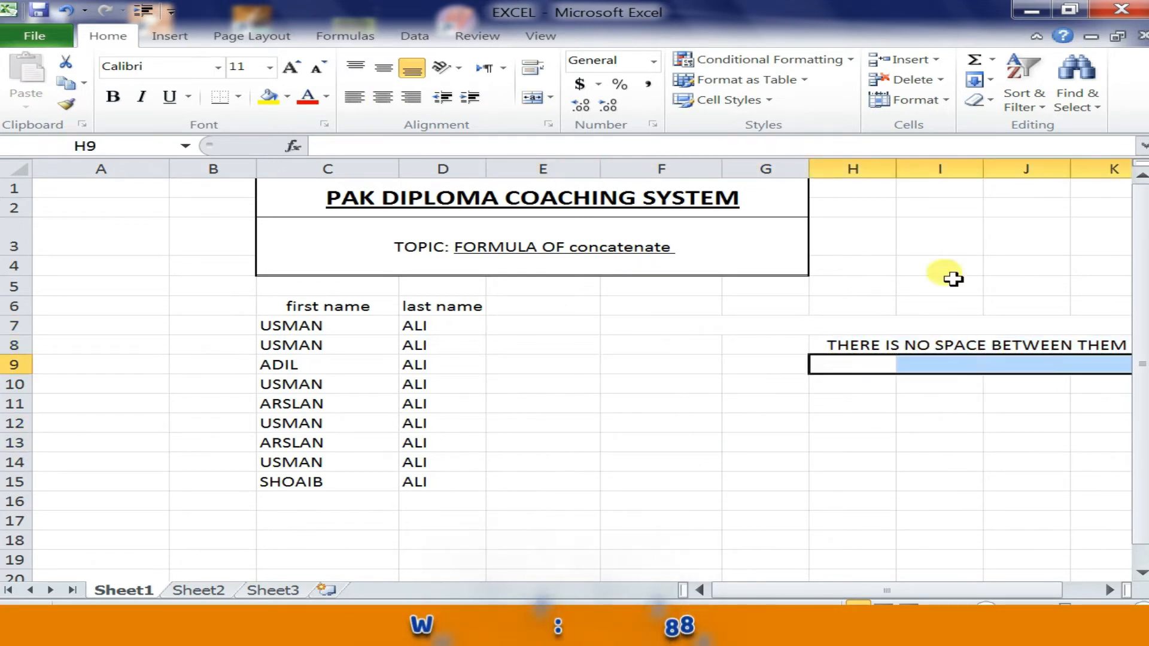
click(534, 97)
double_click(884, 366)
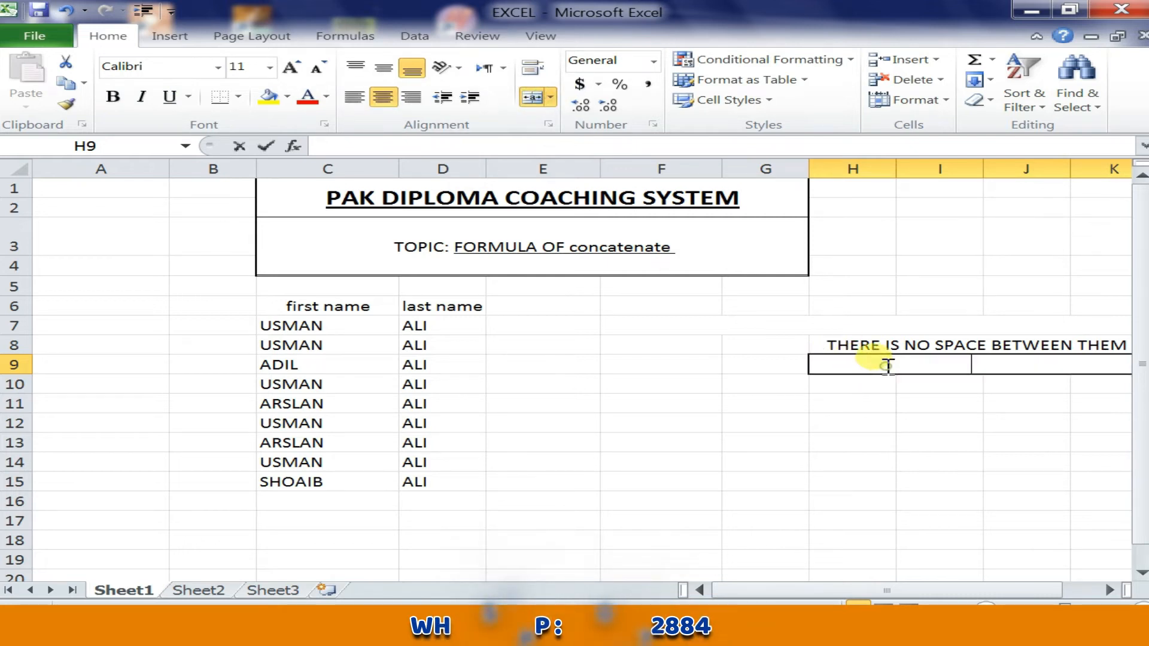
text(NOW WE)
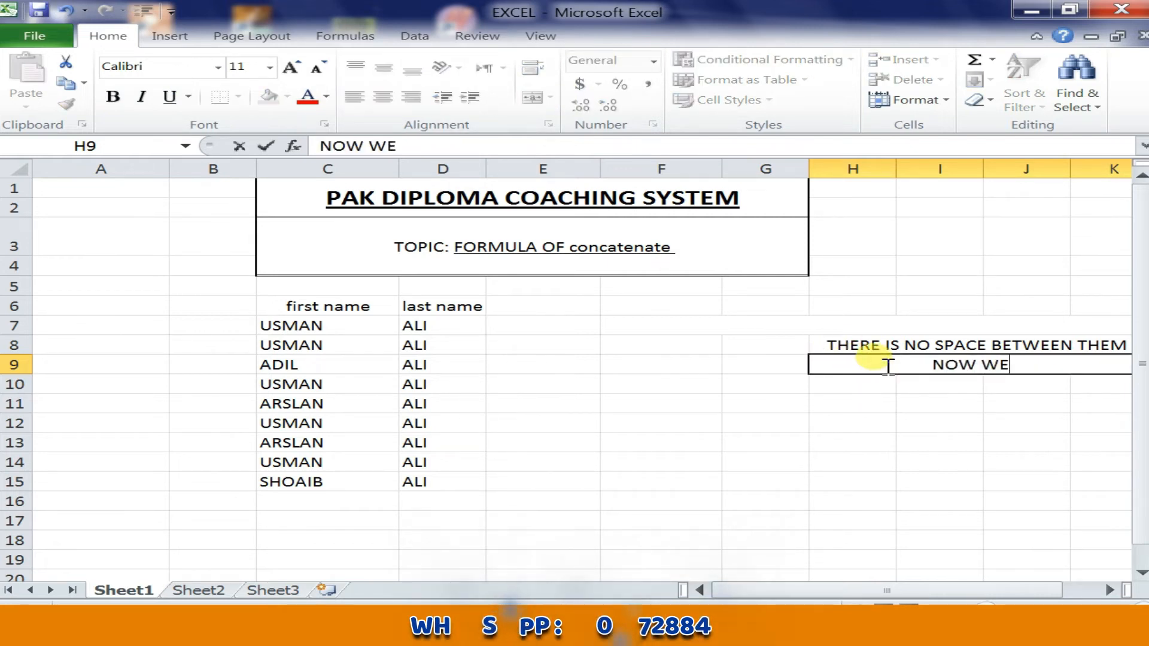
text( REPEATE)
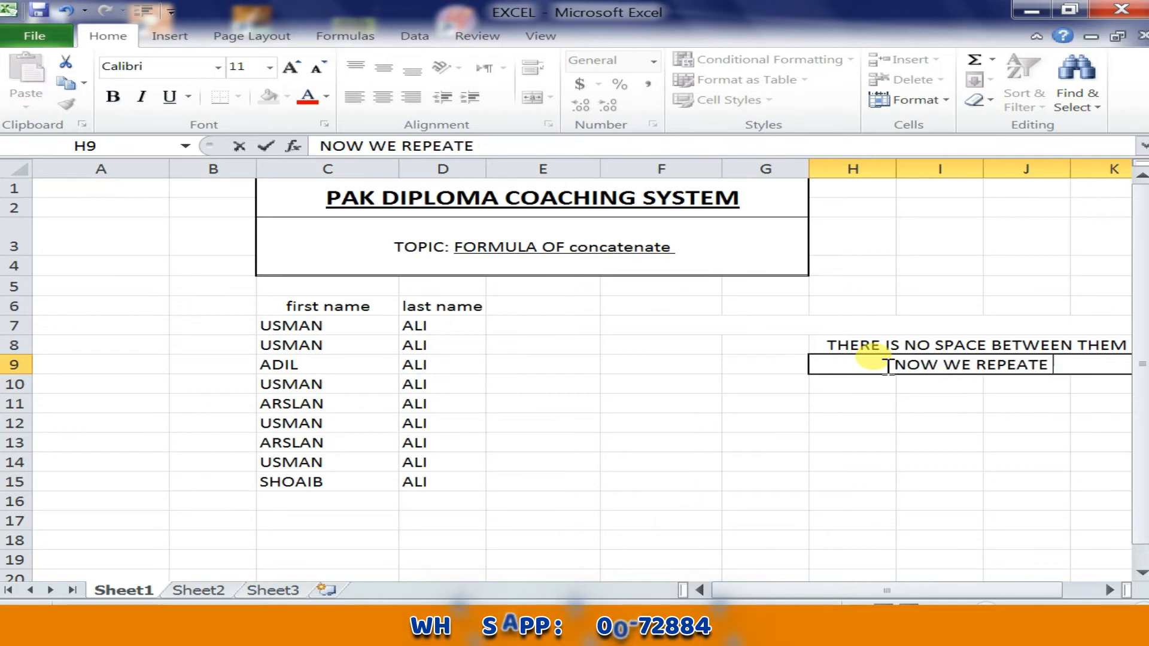
text( BO)
key(BackSpace)
key(BackSpace)
key(BackSpace)
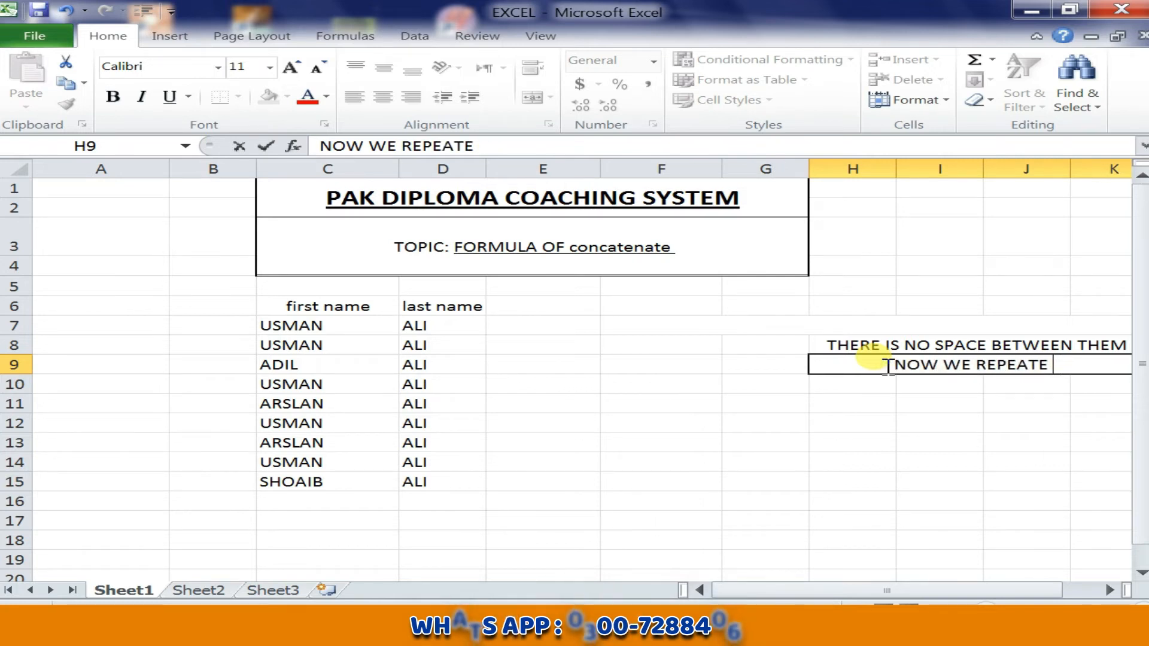
text(BOTH MET)
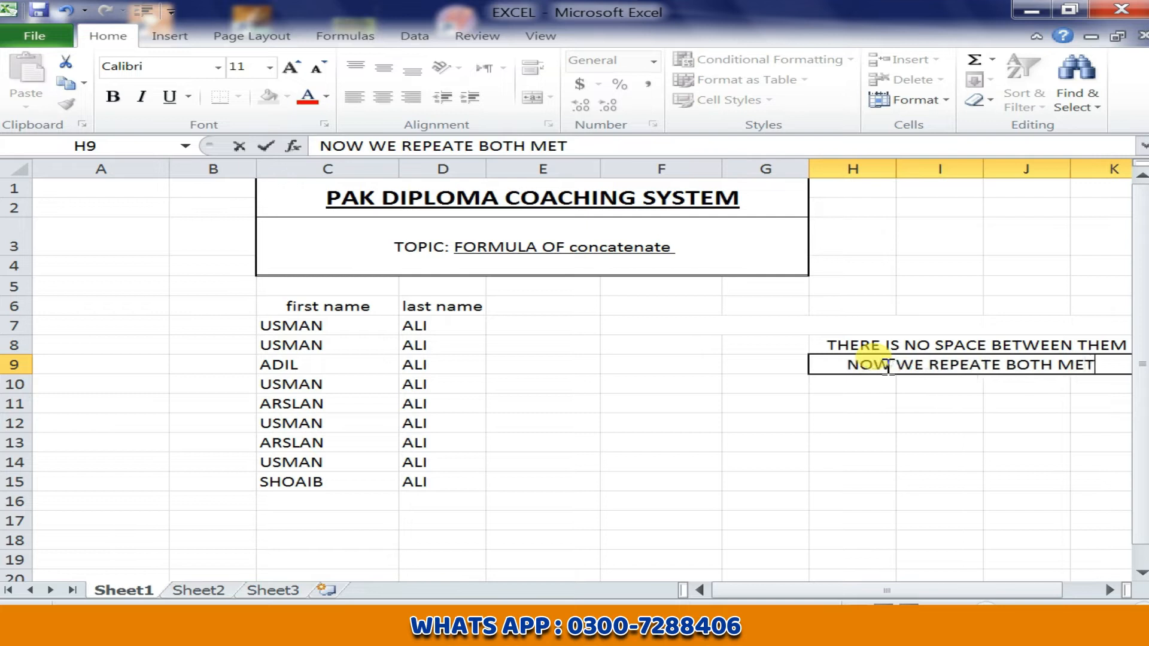
text(HOD)
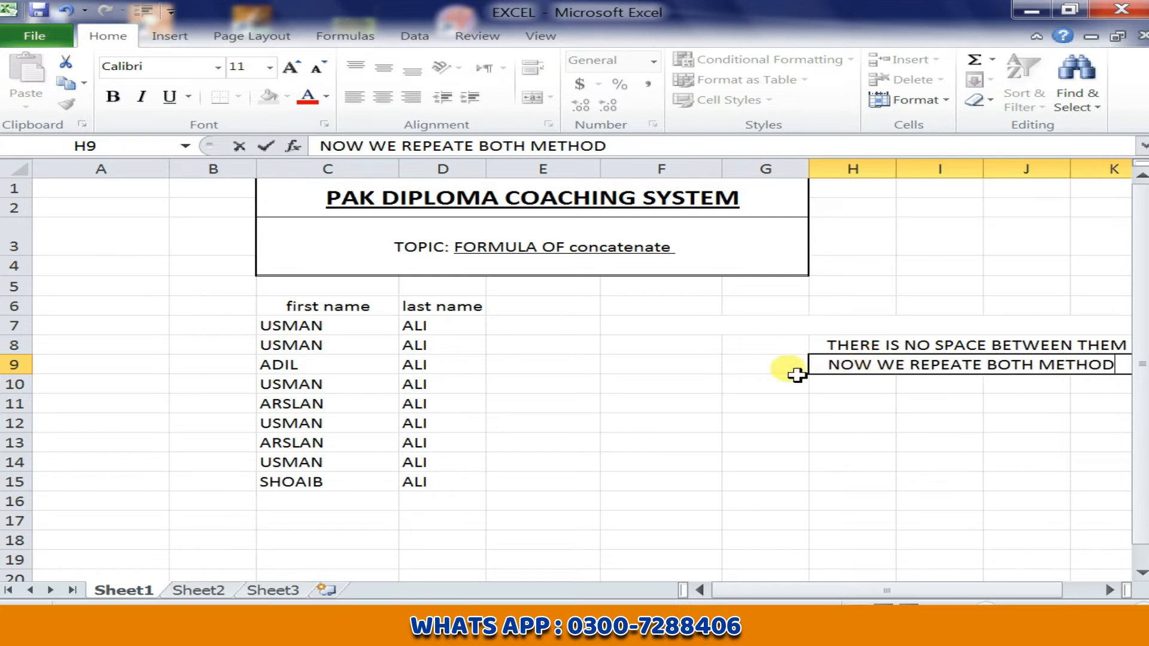
click(739, 390)
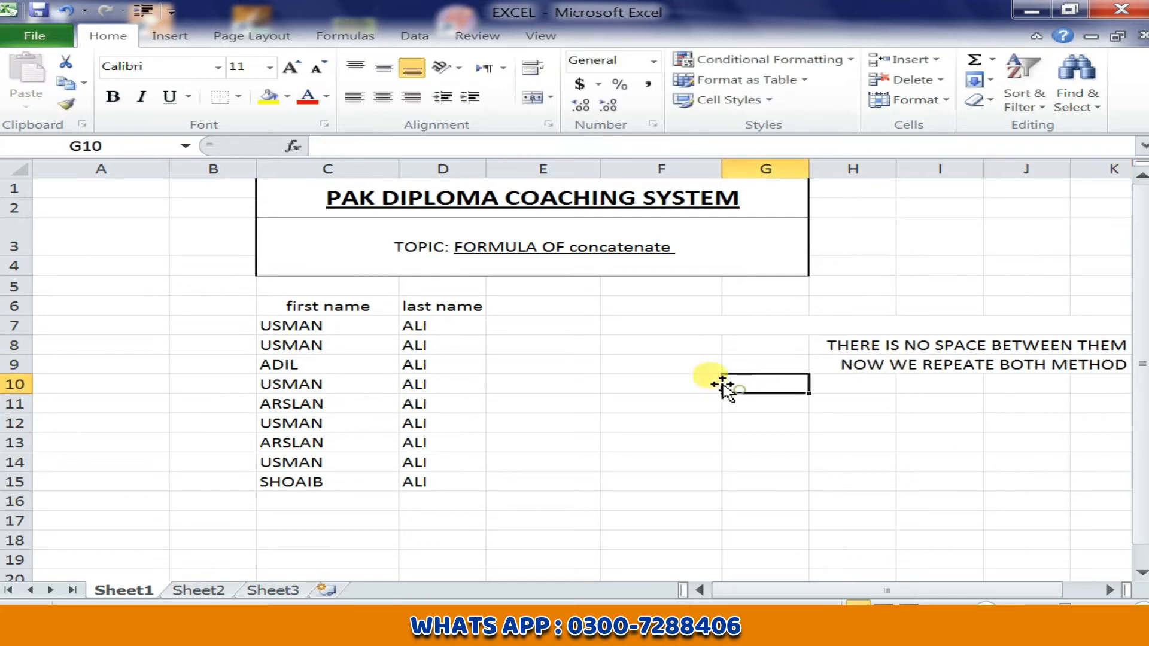
- Enter =CONCATENATE(C7,D7) in cell E7 and fill the formula down to E15
click(544, 327)
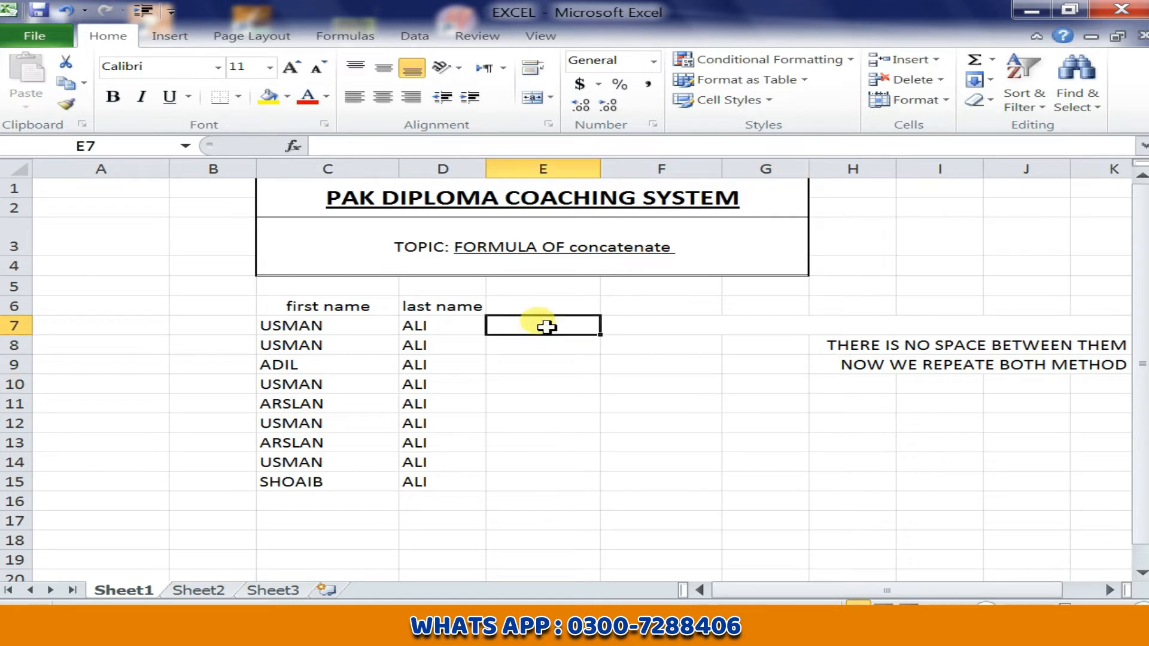
text(=)
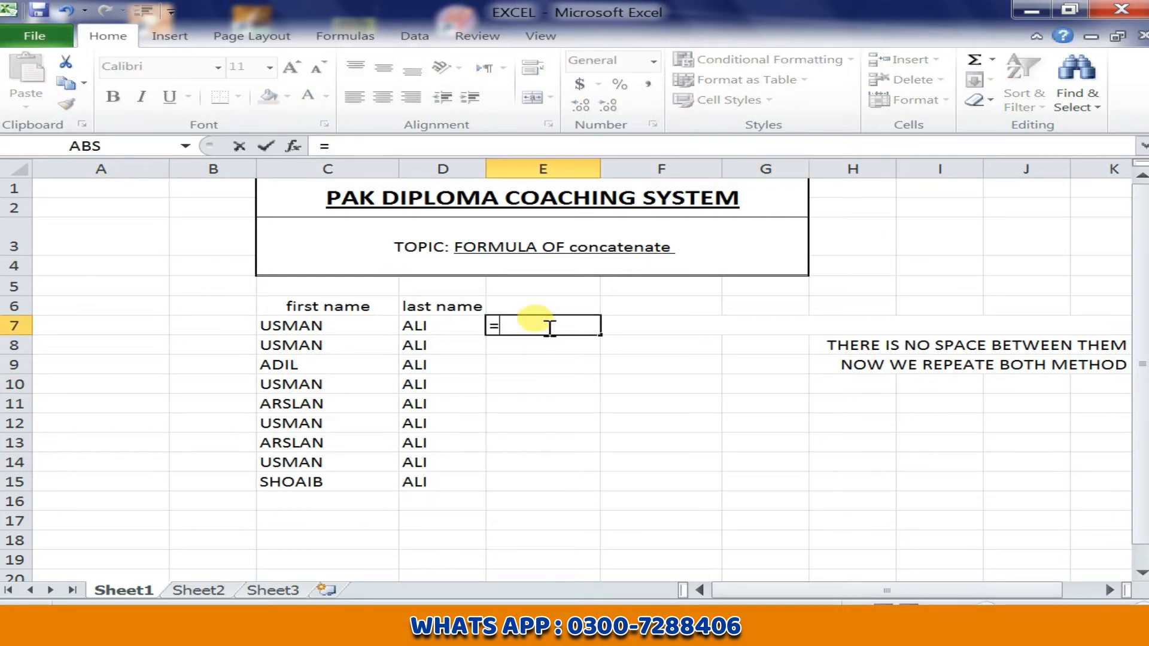
text(CONCATEN)
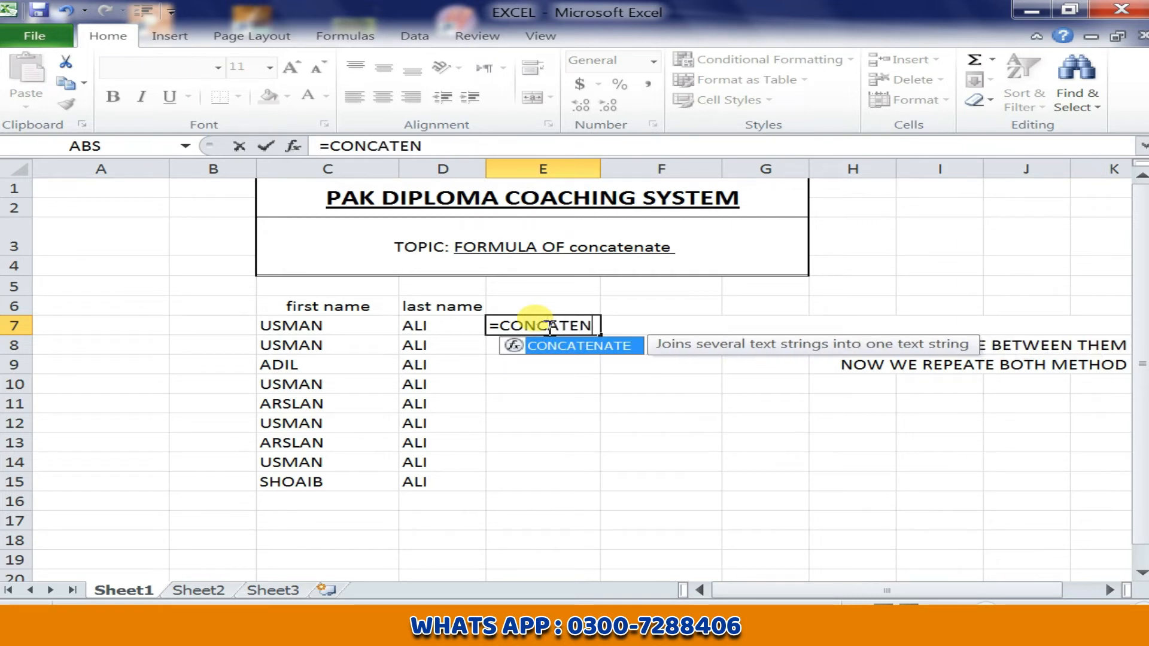
text(ATE()
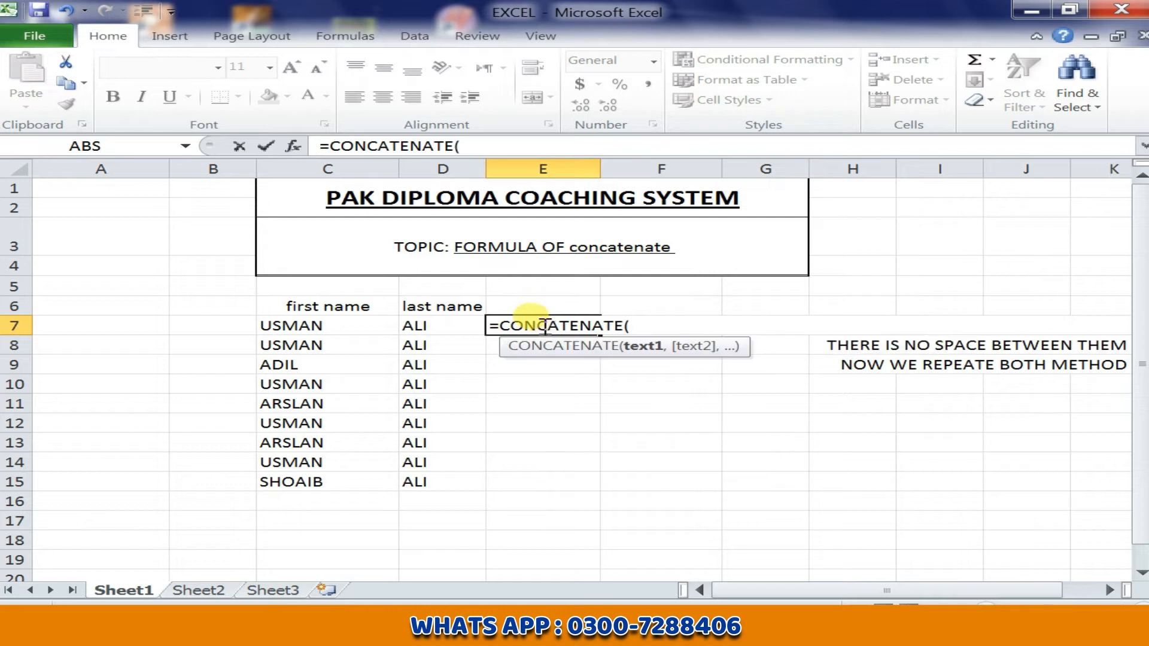
click(272, 325)
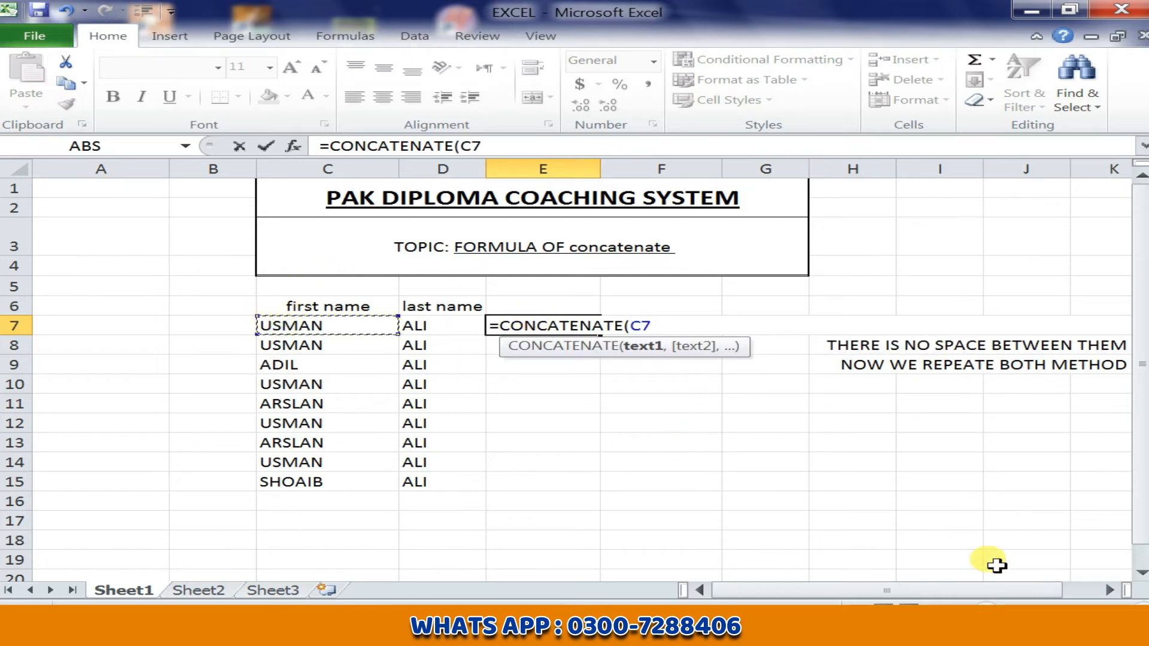
text(,)
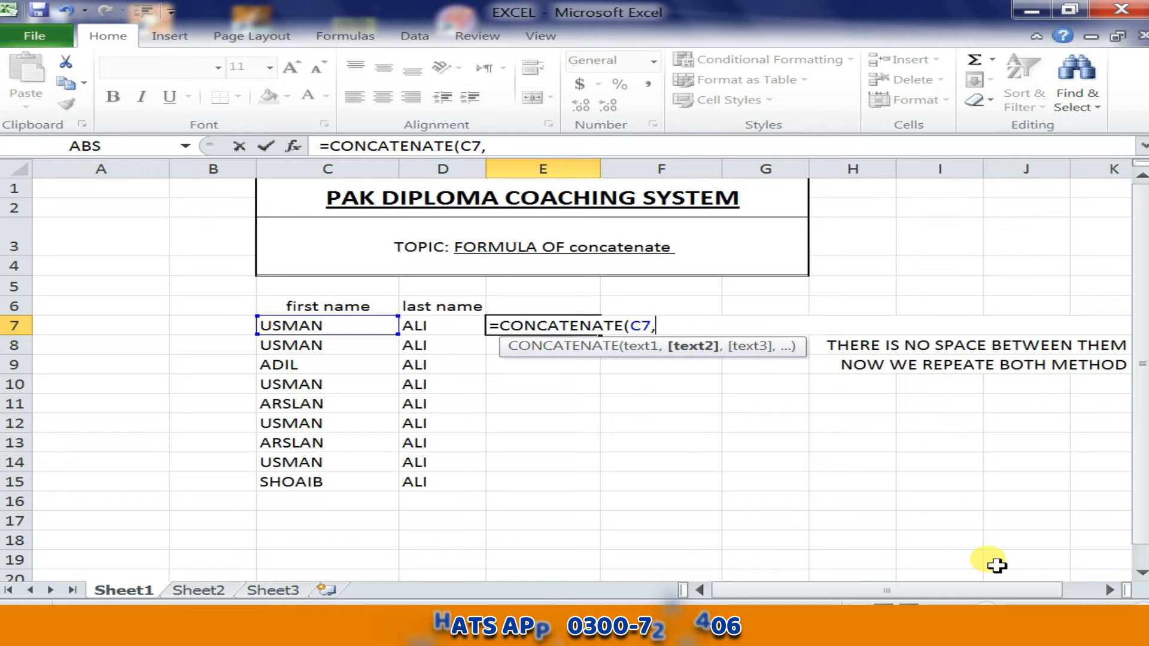
text(D7)
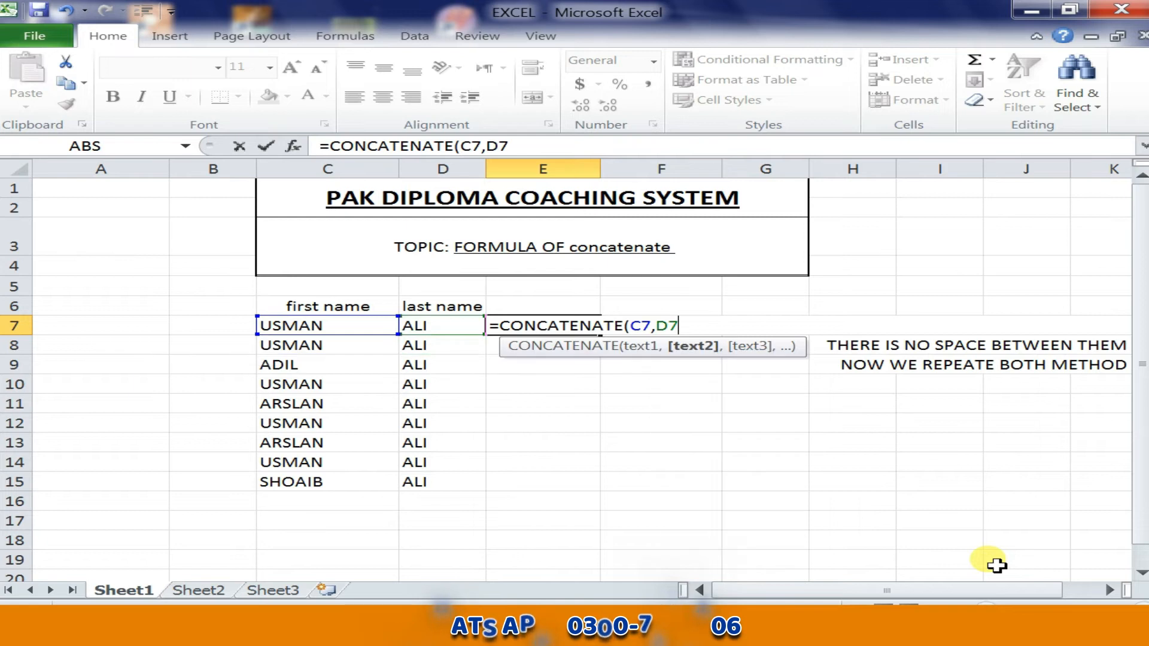
text())
key(Return)
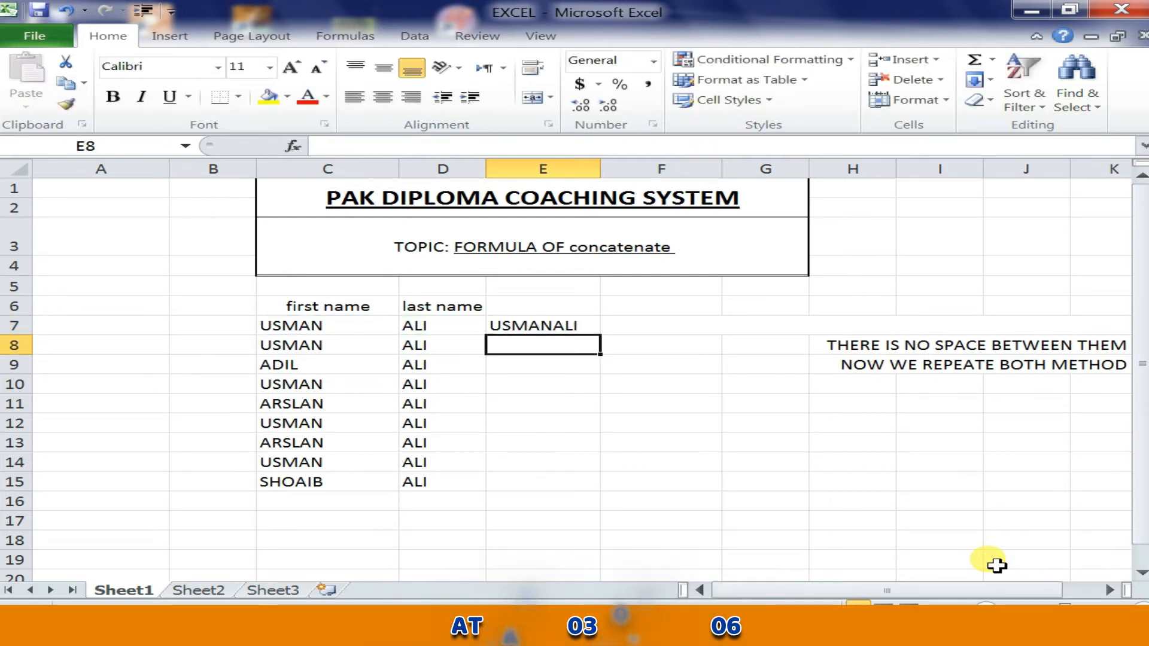
click(591, 326)
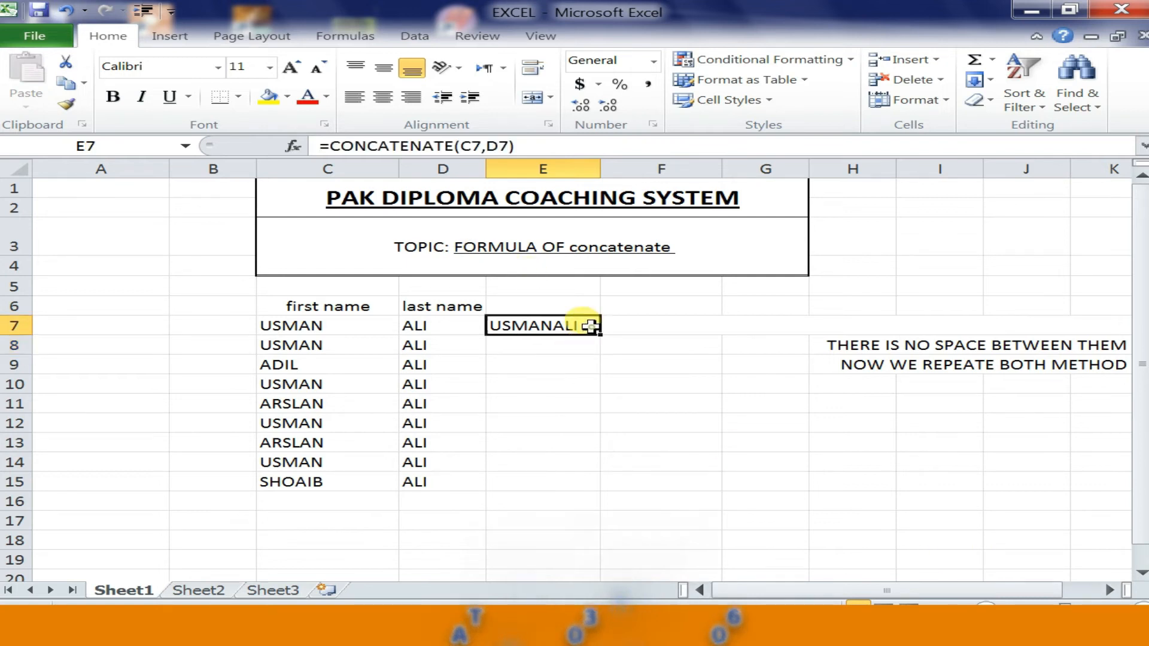
drag(601, 336, 612, 494)
- Unmerge the merged block of cells in row 7 that starts at F7
click(659, 328)
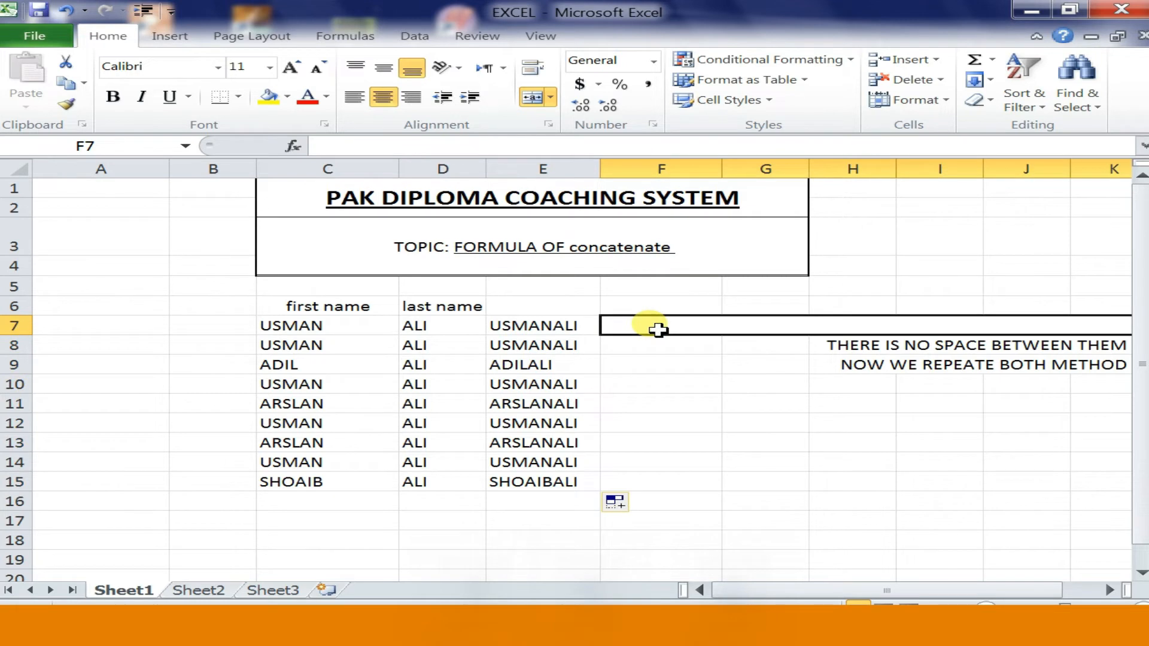
click(534, 97)
click(659, 404)
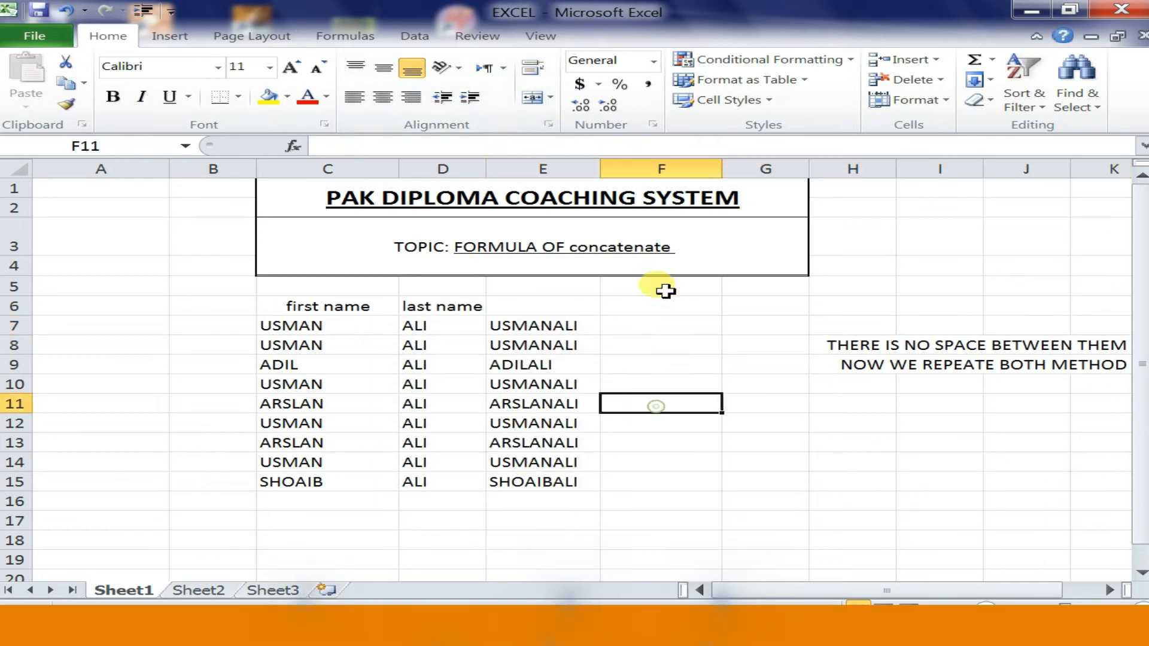
- Enter =CONCATENATE(C7," ",D7) in cell F7 to join the first and last name with a space
click(665, 323)
text(=U)
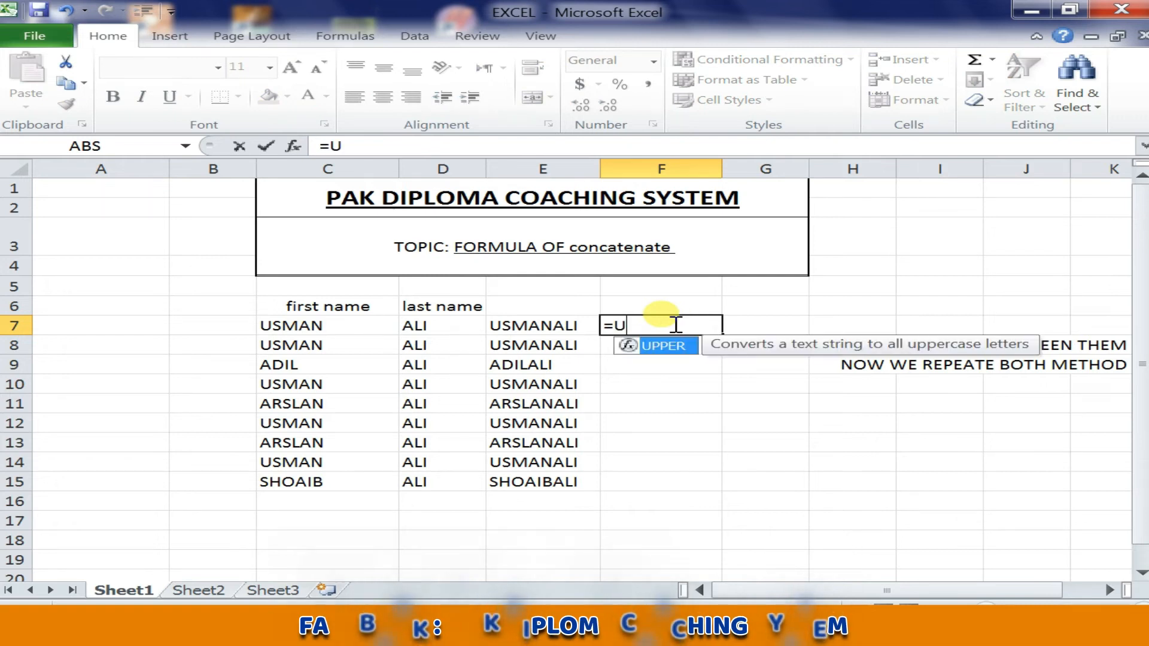
key(BackSpace)
text(CON)
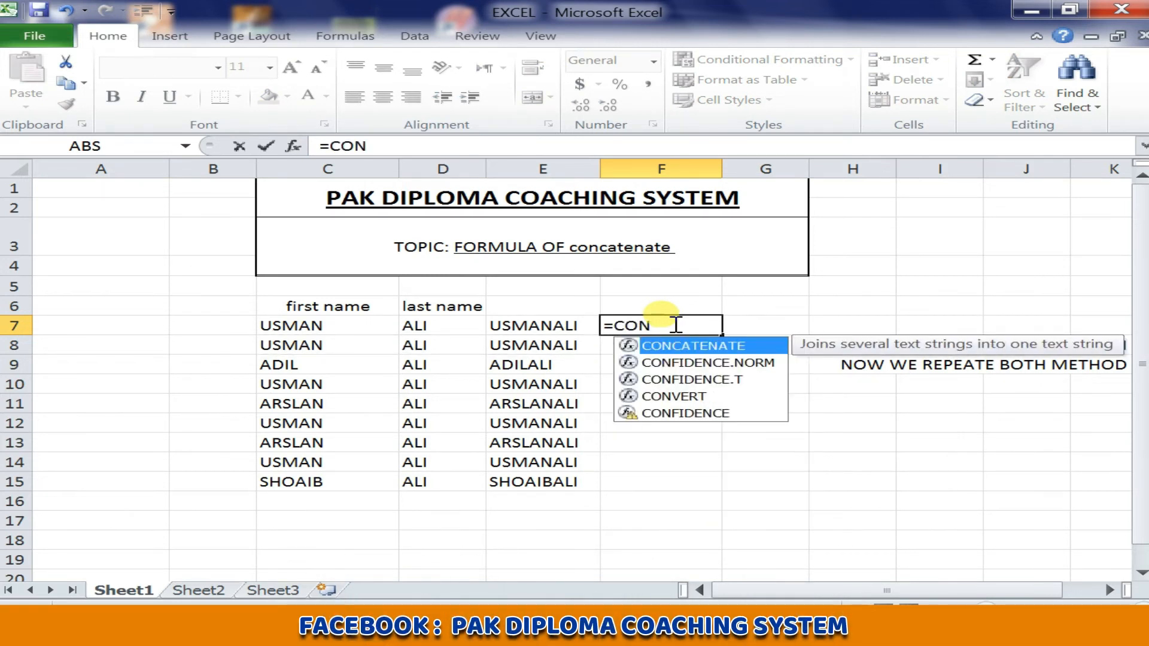
text(CATENA)
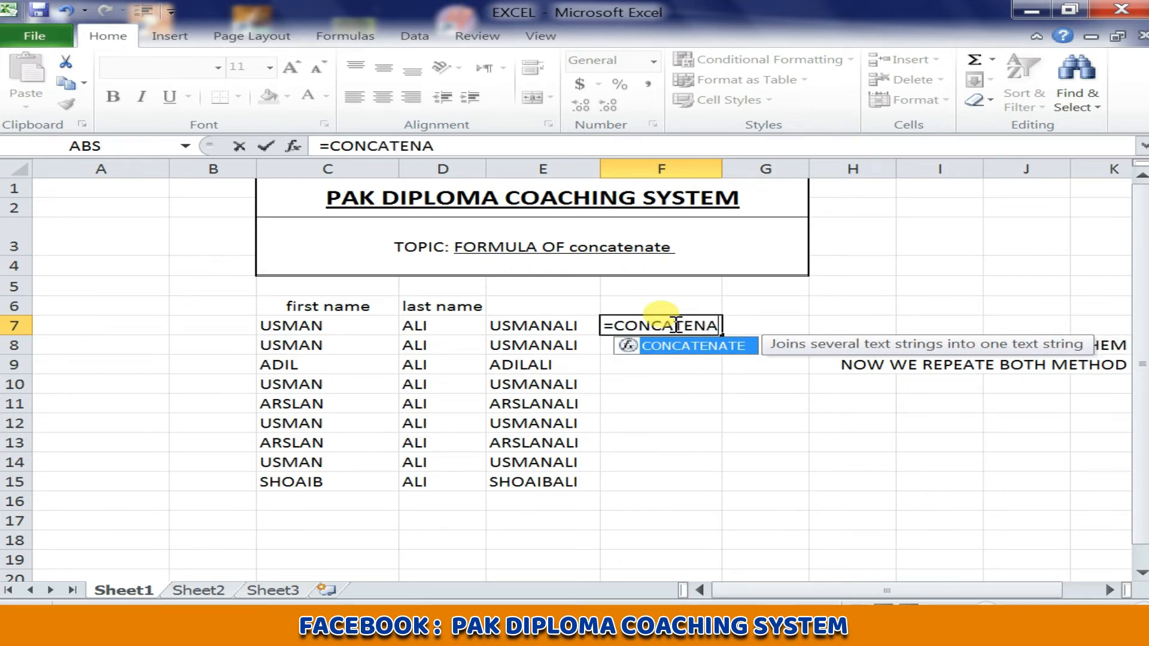
text(TE()
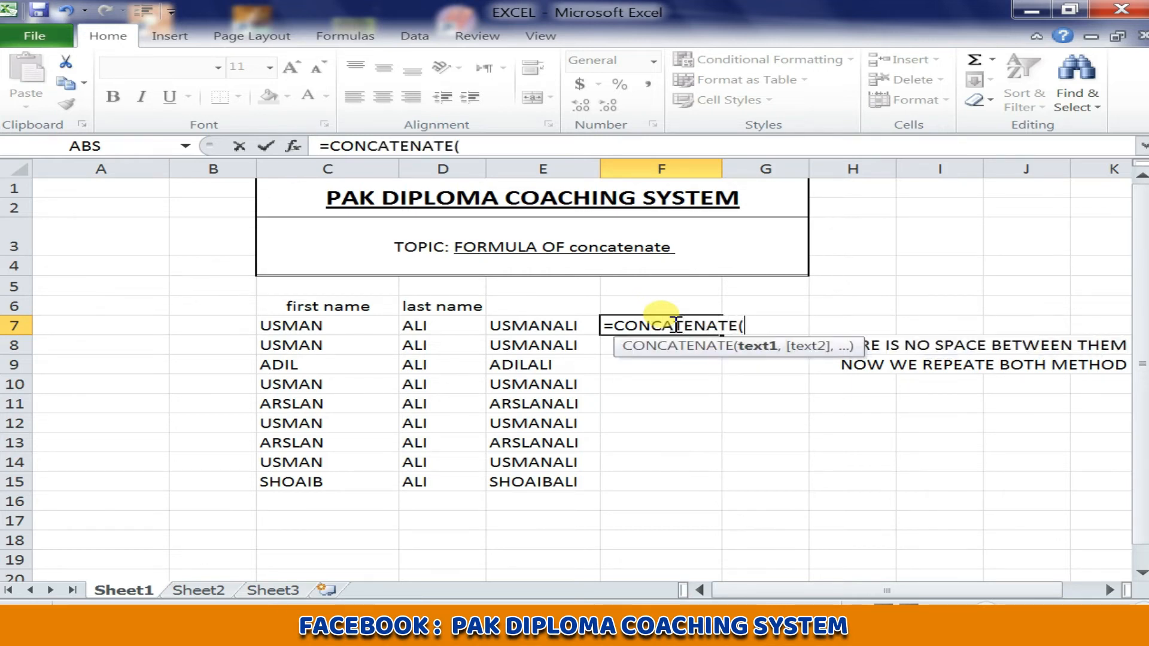
click(321, 326)
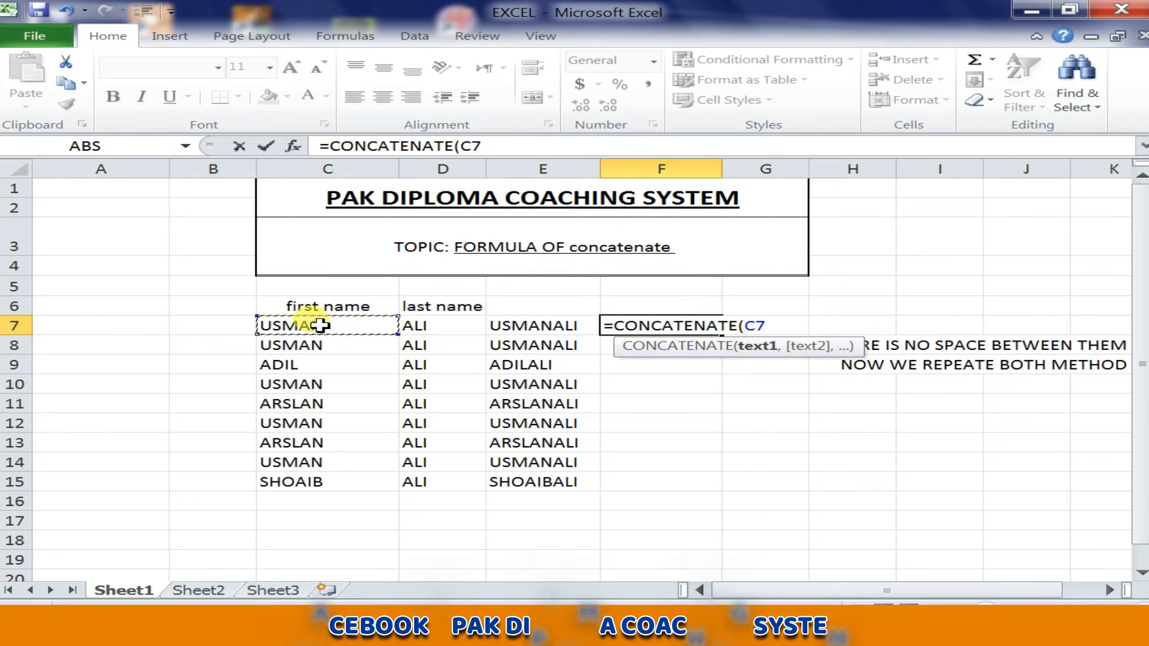
text(,")
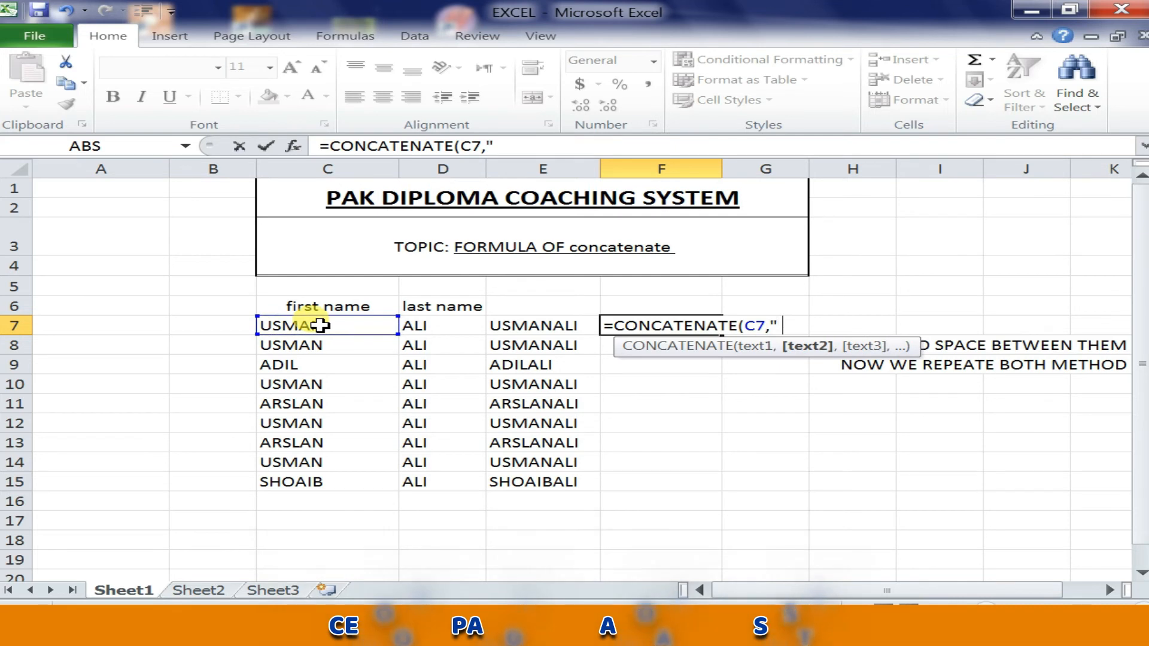
text( ")
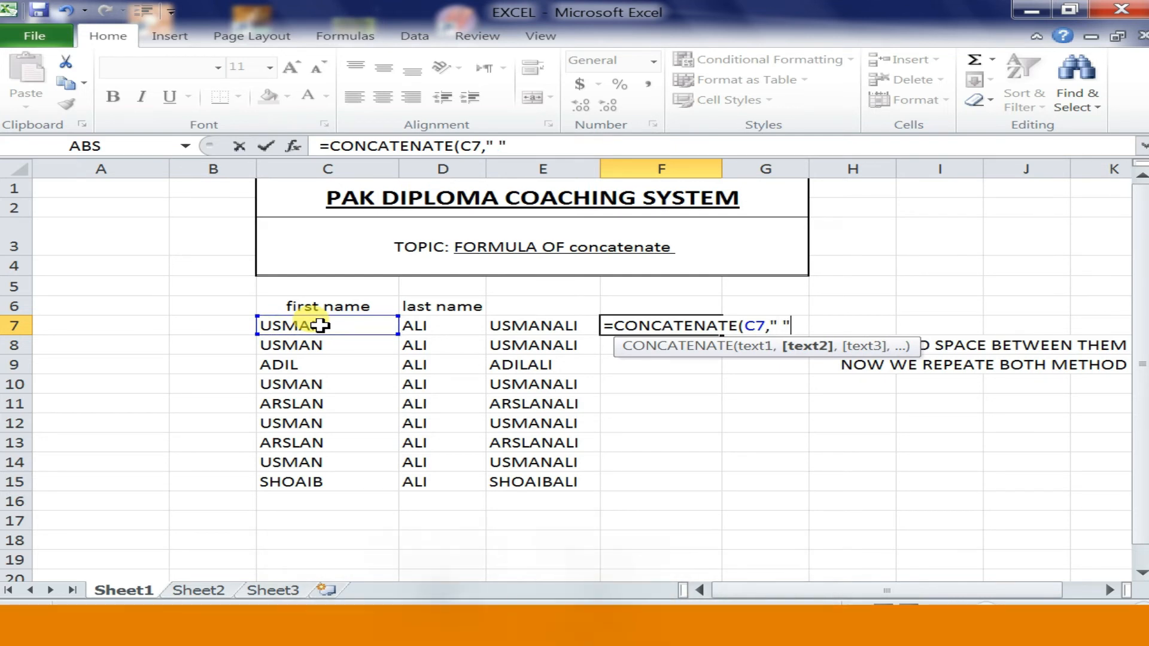
text(<)
key(BackSpace)
text(,)
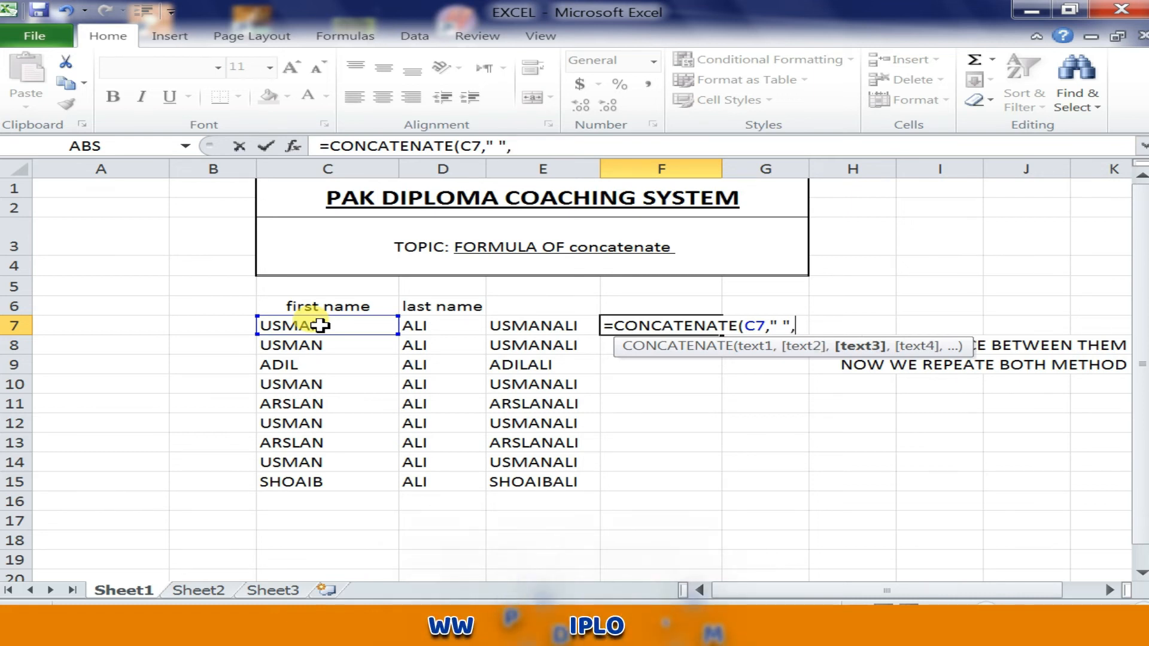
click(419, 325)
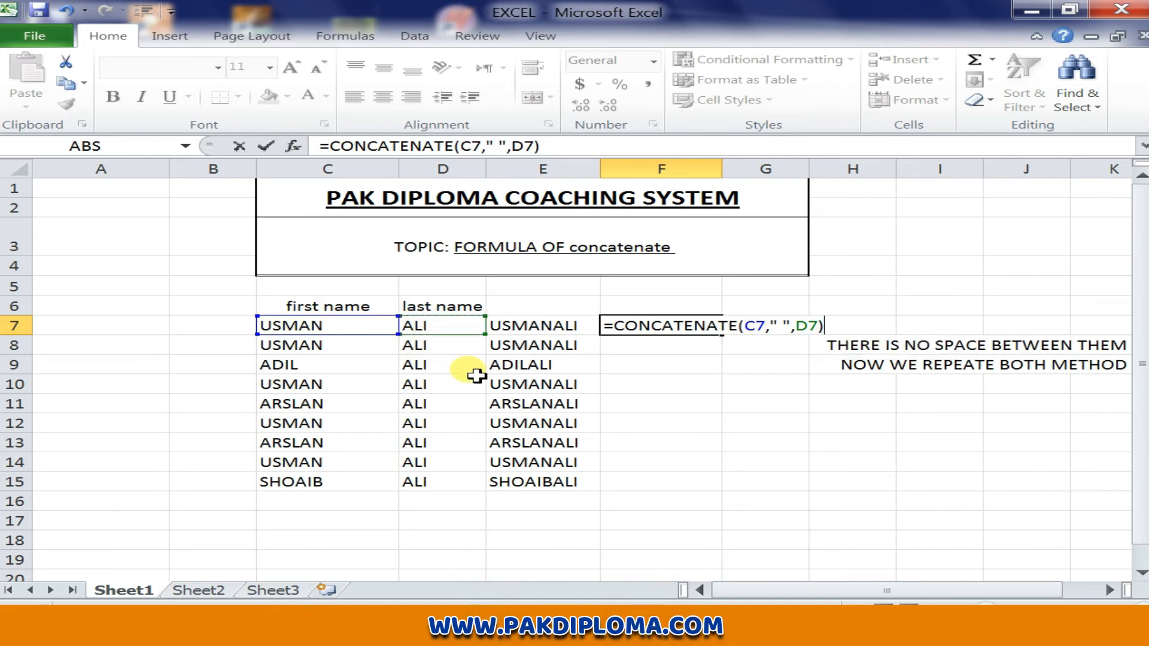
key(Return)
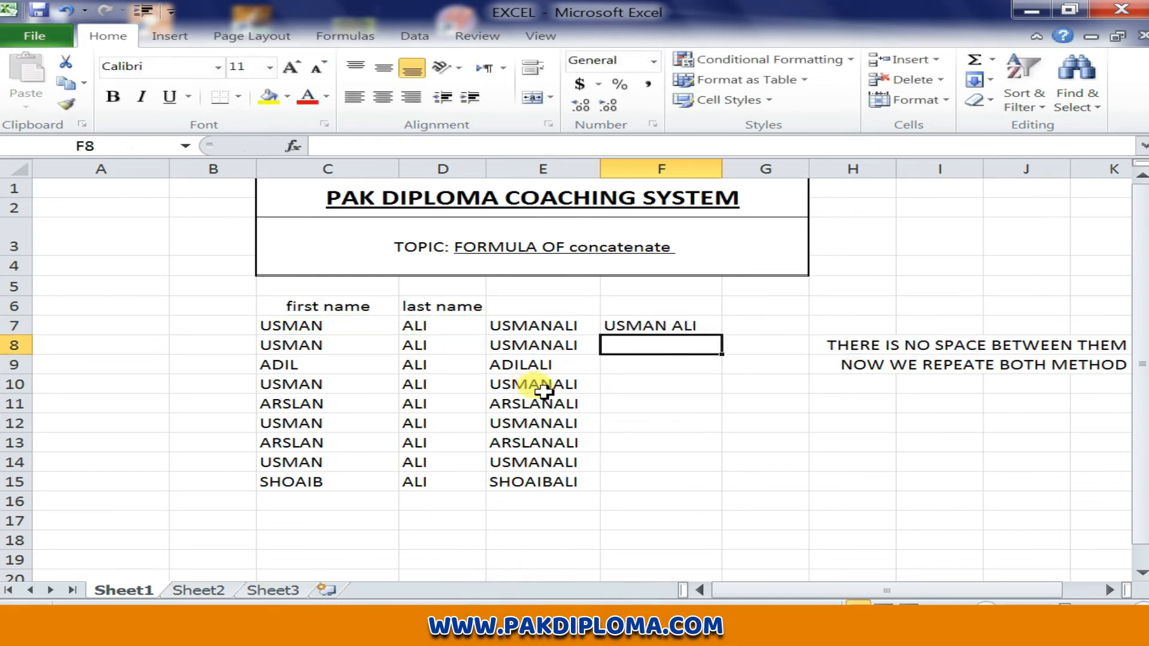
- Fill the formula in F7 down to F15 for the remaining names
click(713, 326)
drag(720, 337, 729, 489)
click(825, 468)
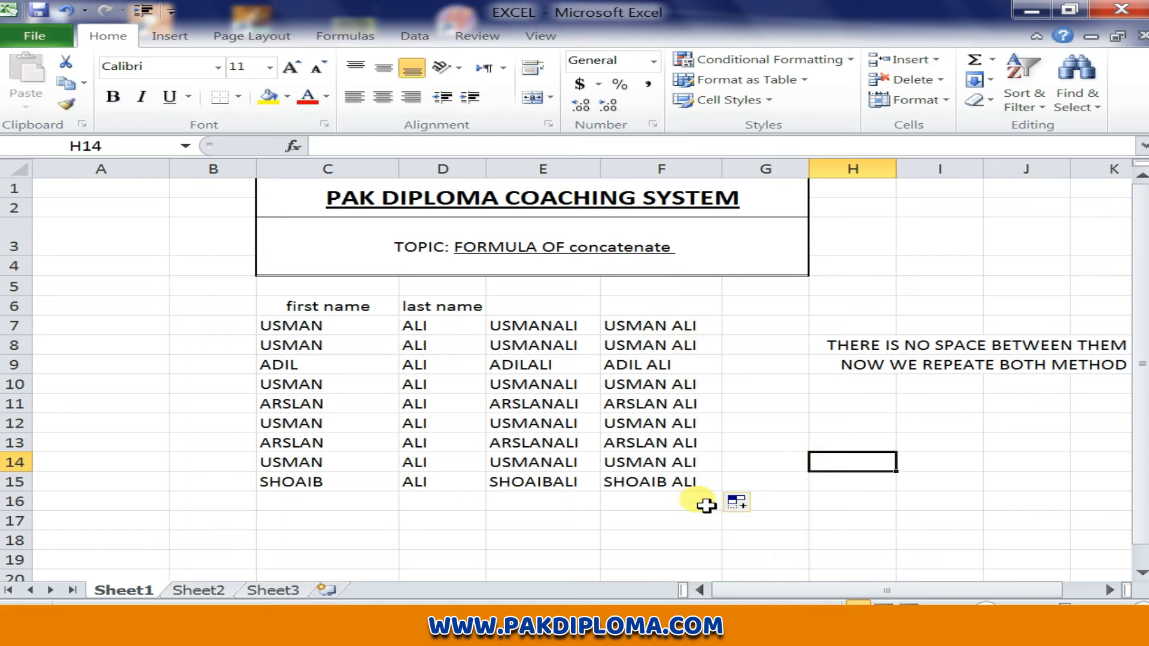
- Enter the heading "WITHOUT SPACE" in cell E6 and widen column E to fit it
click(547, 302)
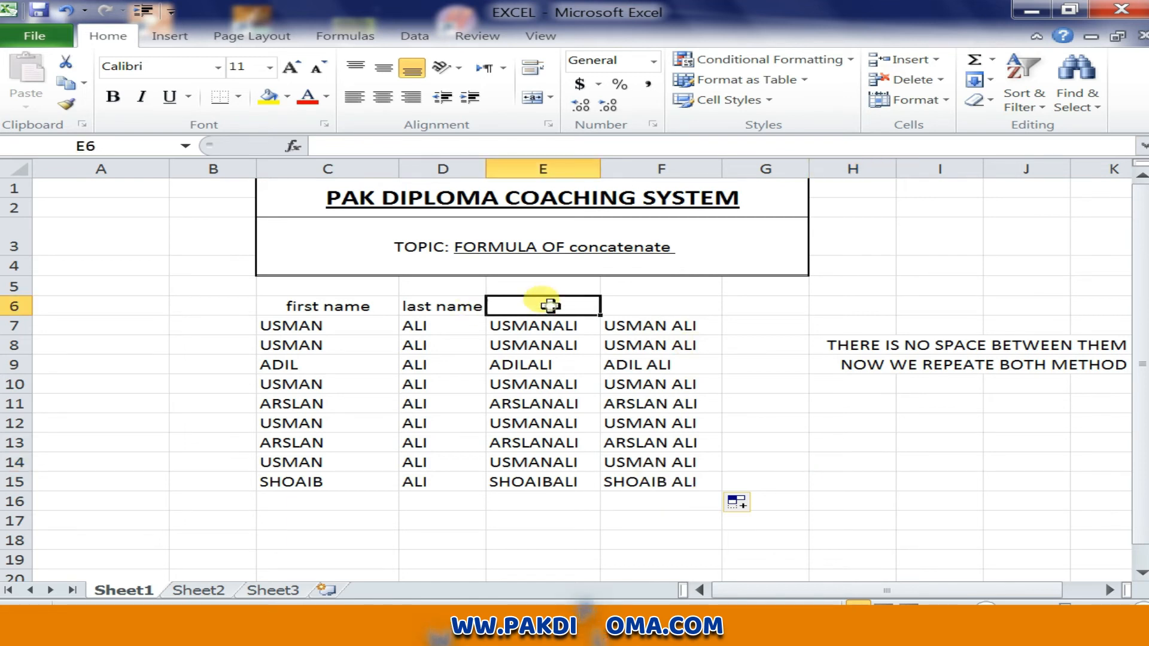
text(WITHO)
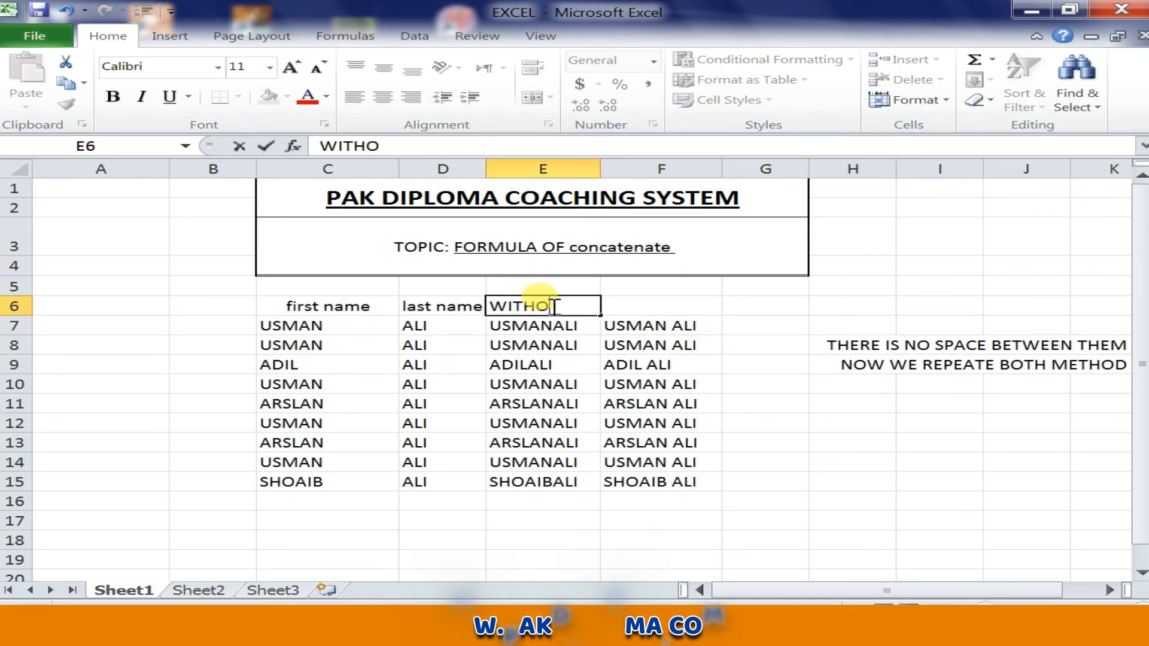
text(UT SPACE)
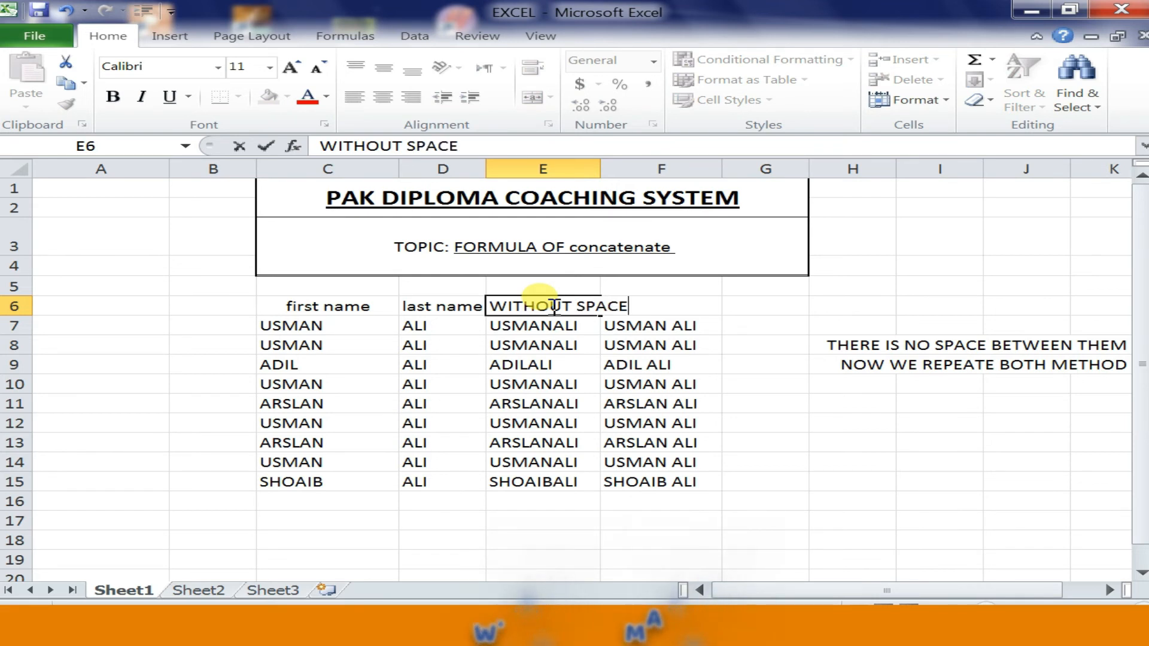
key(Tab)
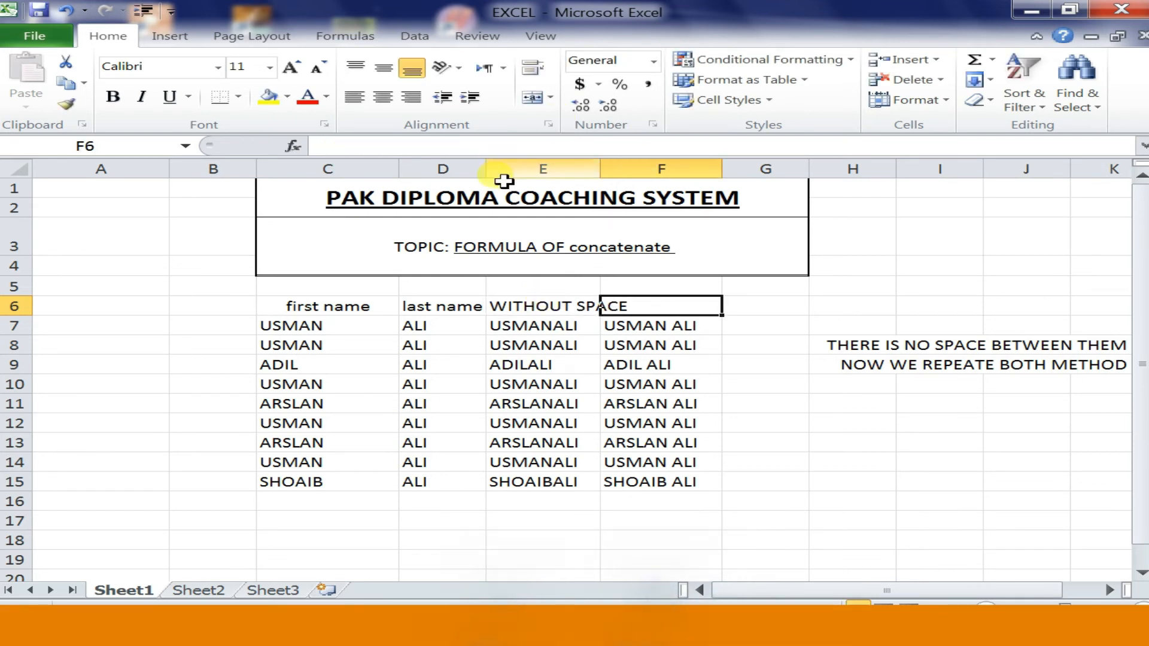
drag(601, 172, 634, 173)
- Enter the heading "WITH SPACE" in cell F6
double_click(699, 305)
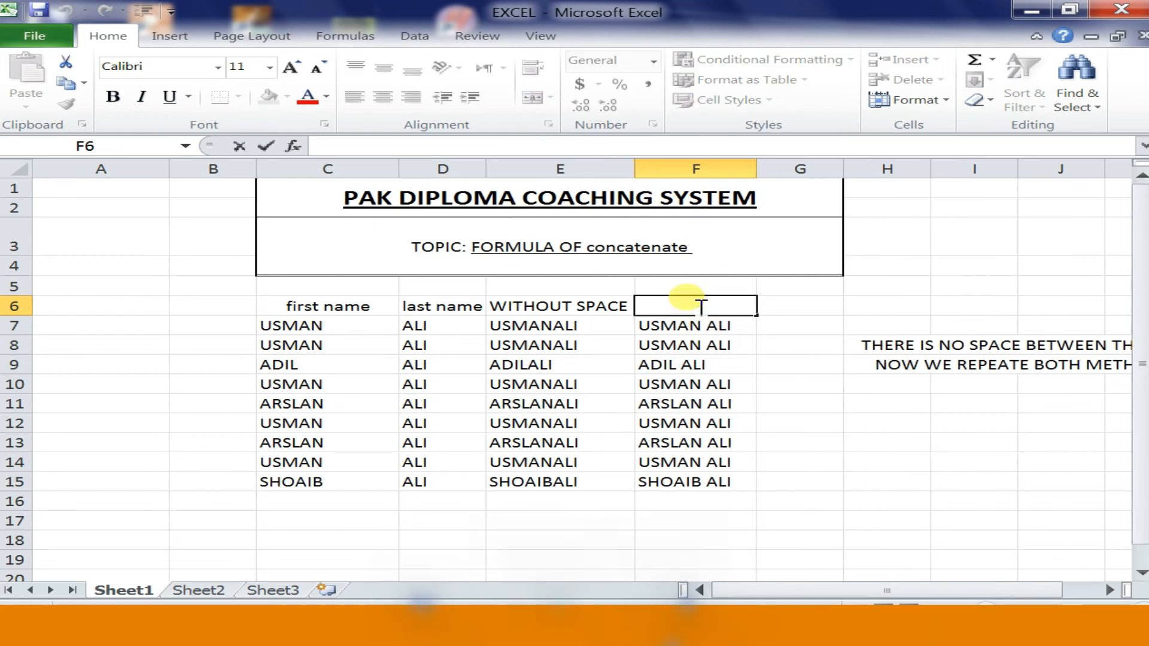
text(WHITH)
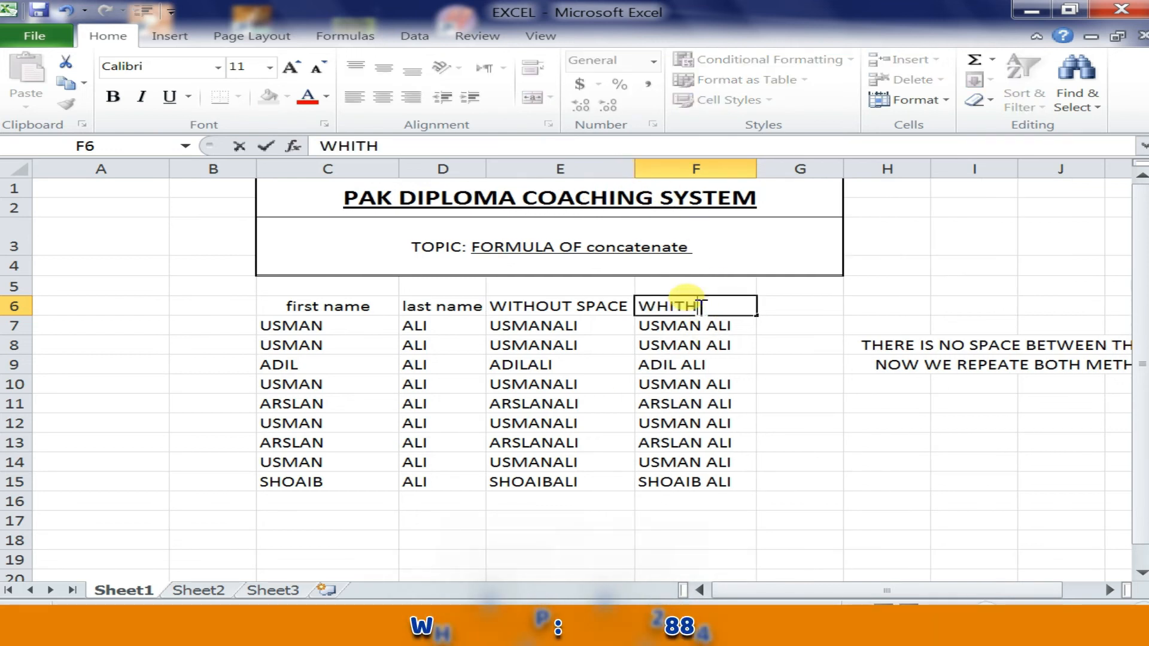
key(BackSpace)
key(BackSpace)
text(ITH SPACE)
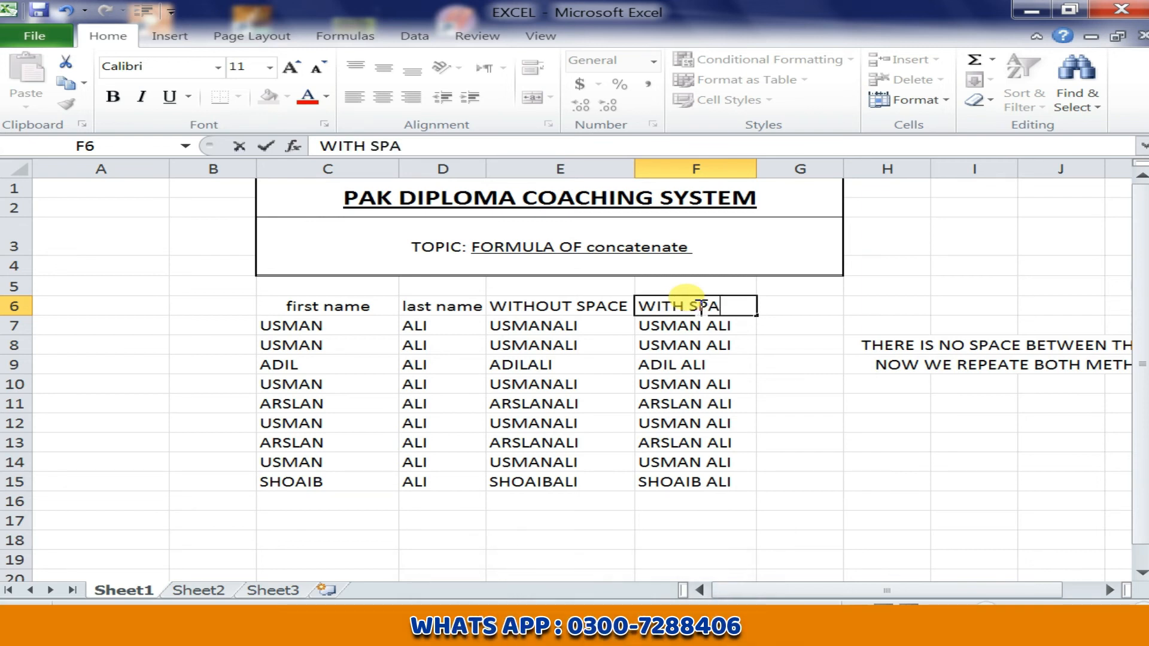
click(833, 516)
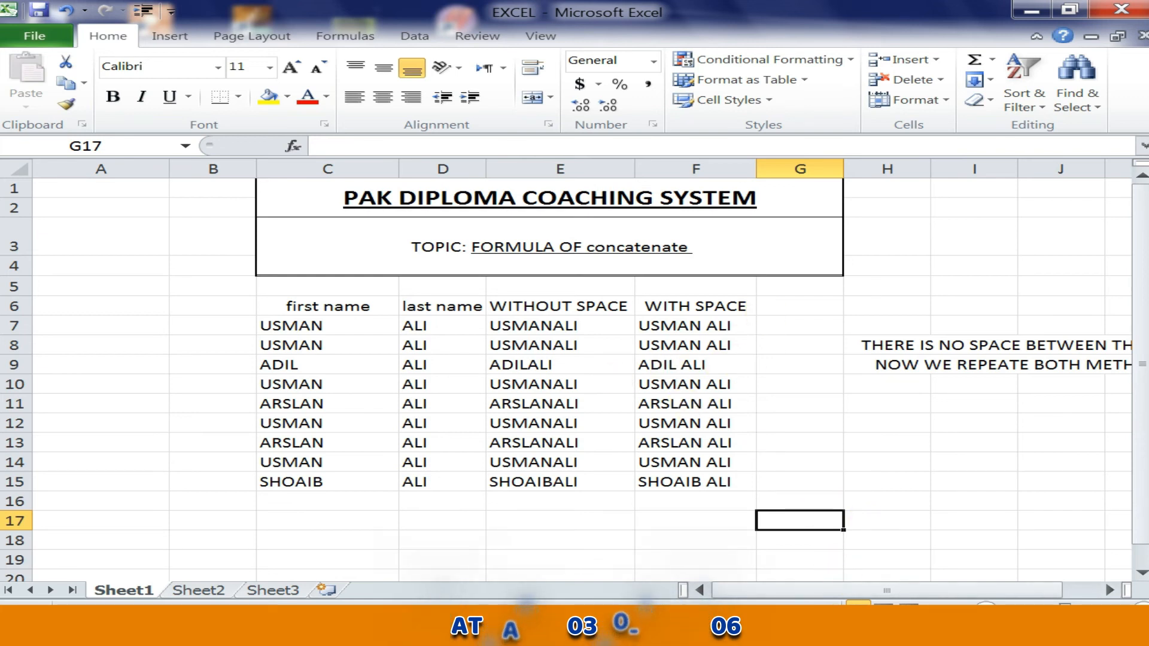
click(868, 631)
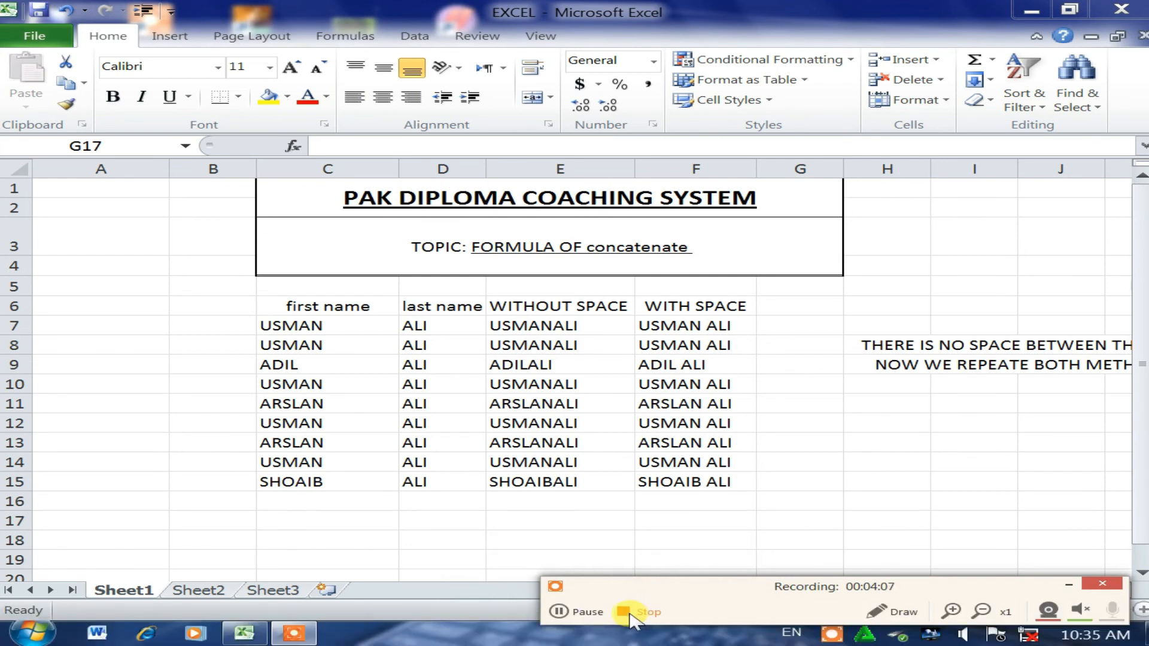
click(628, 611)
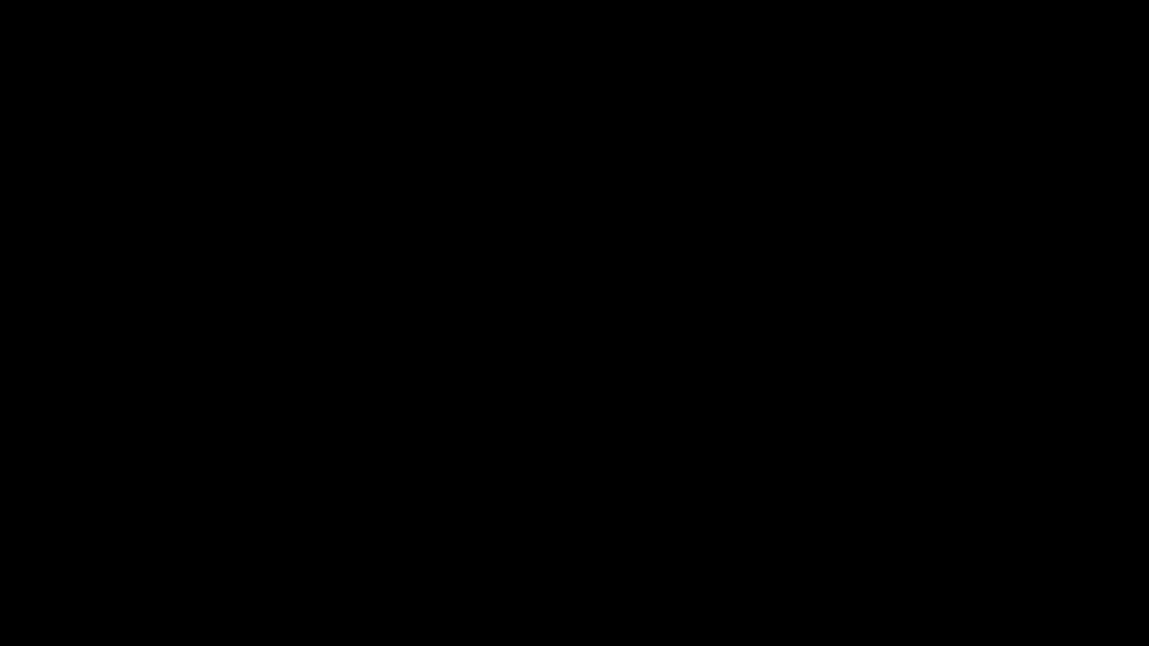